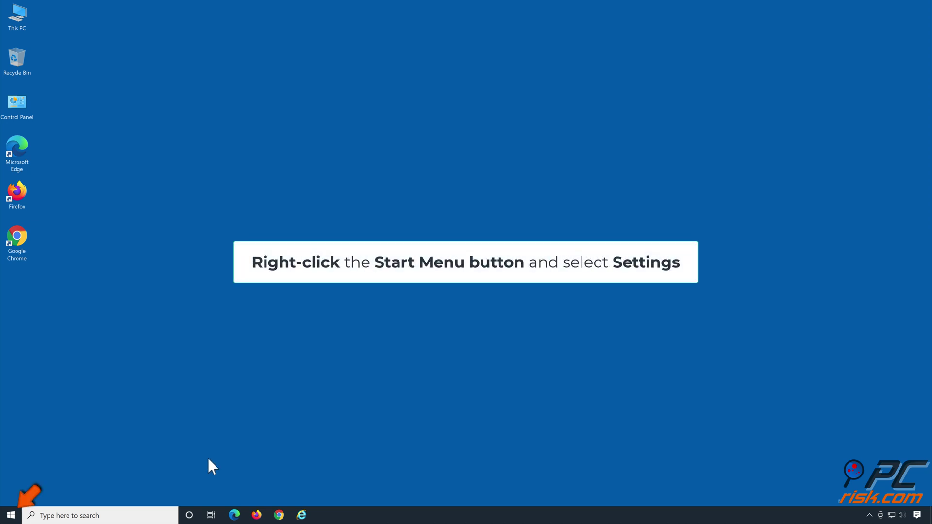
# Navigate Settings to Update & Security > Troubleshoot > Additional troubleshooters.
pyautogui.rightClick(19, 513)
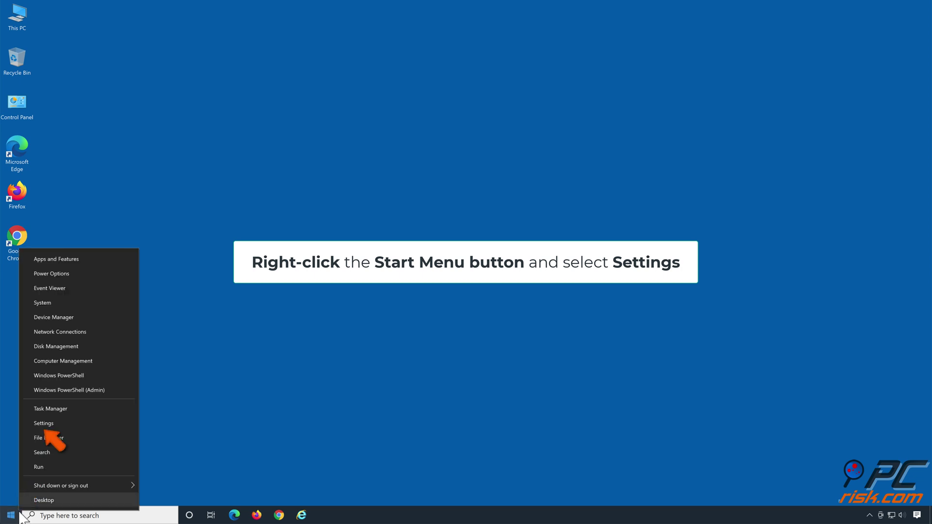
pyautogui.click(54, 423)
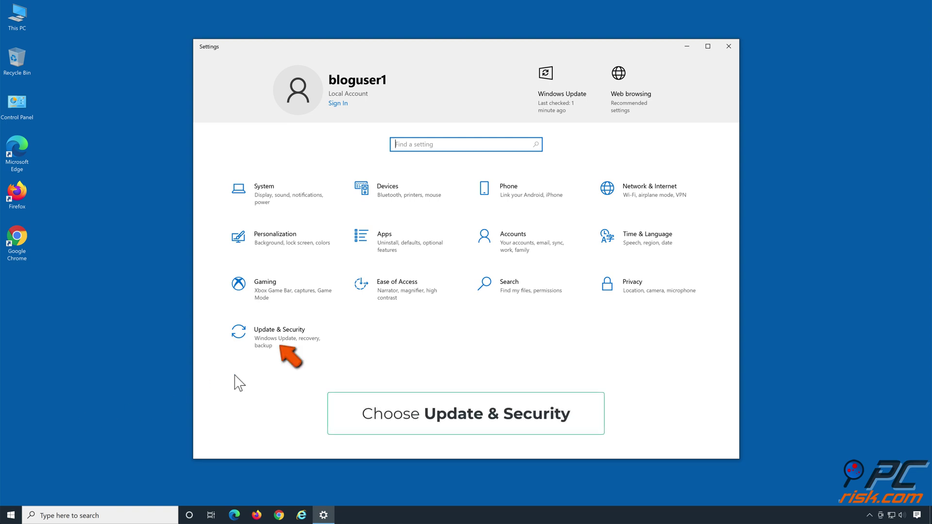
pyautogui.click(280, 344)
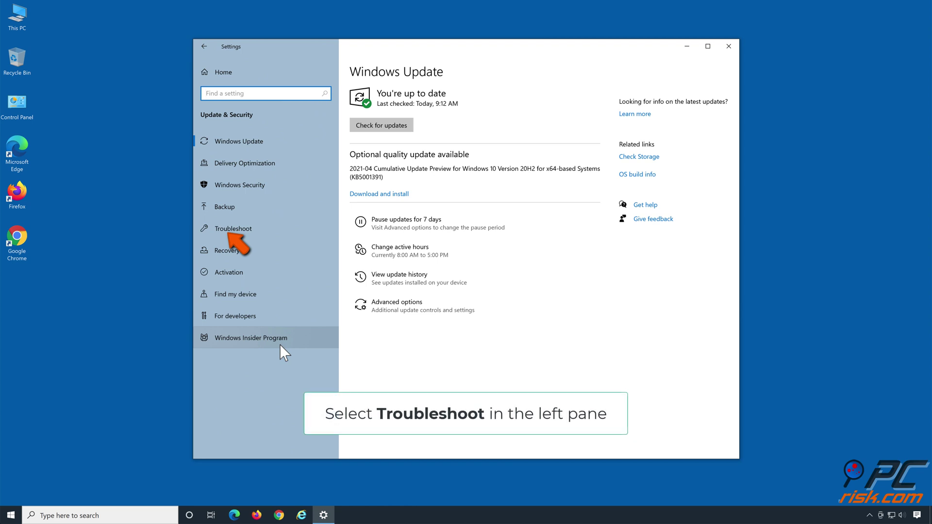
pyautogui.click(280, 231)
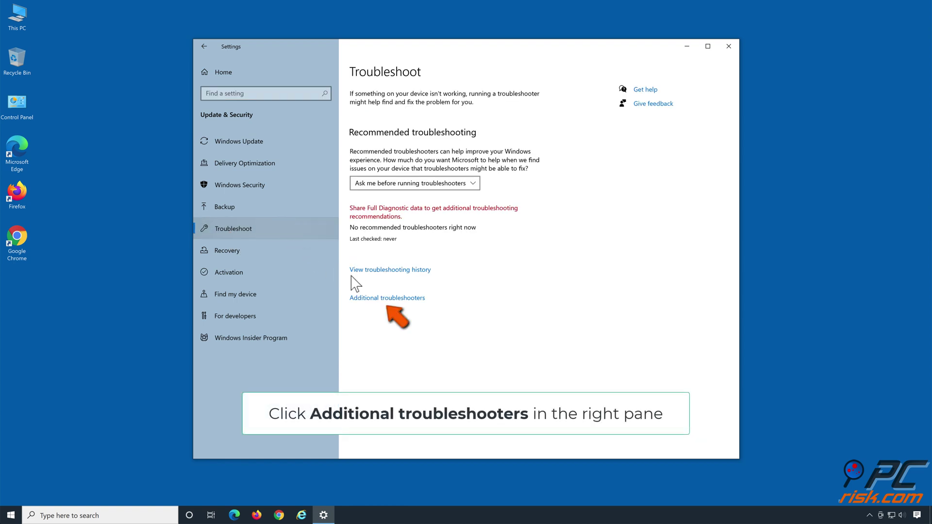
pyautogui.click(385, 301)
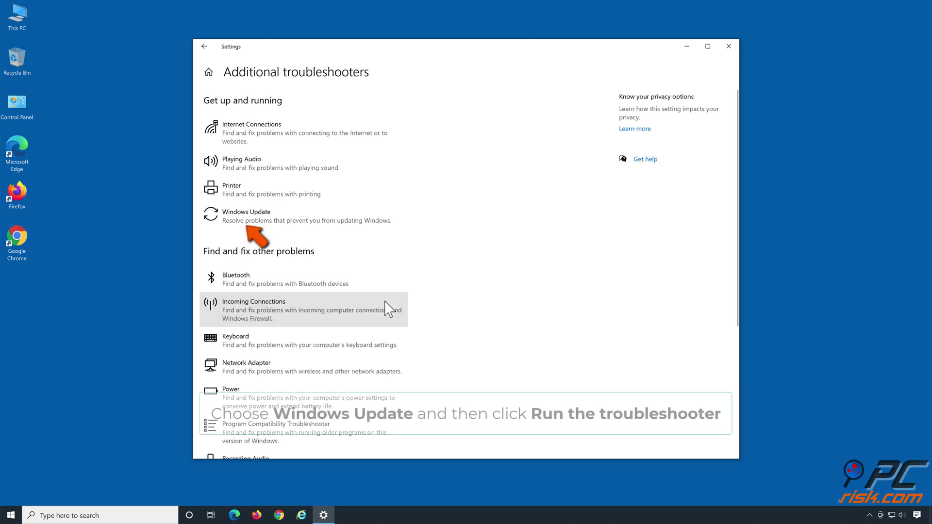
# Run the Windows Update troubleshooter, close it after no problem is found, and exit Settings.
pyautogui.click(274, 226)
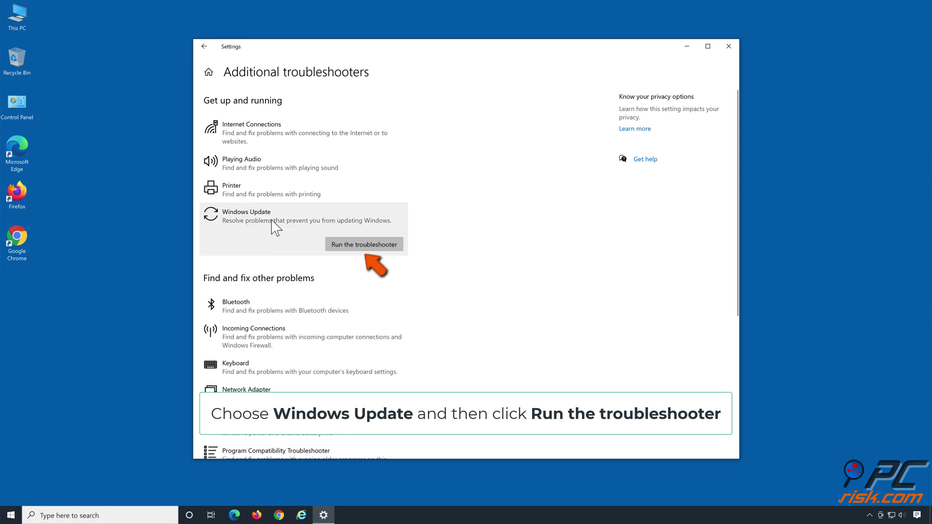
pyautogui.click(358, 249)
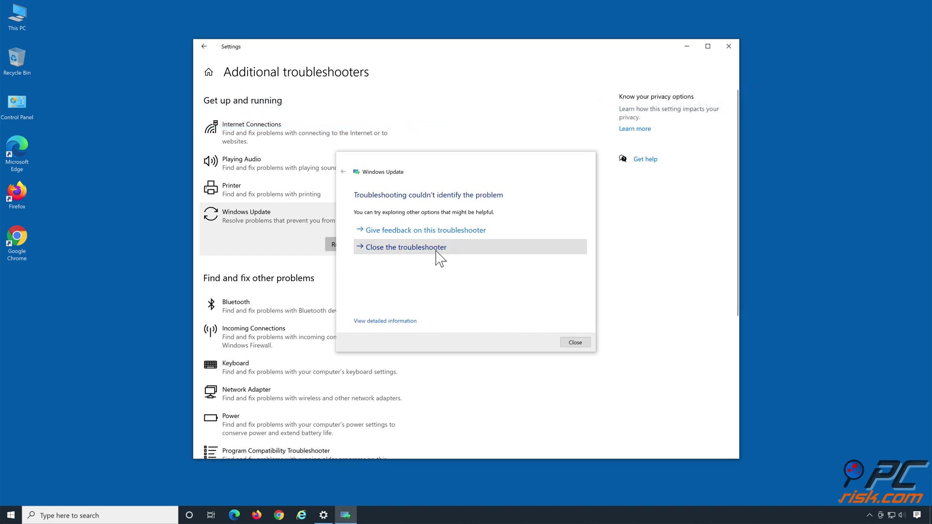
pyautogui.click(436, 251)
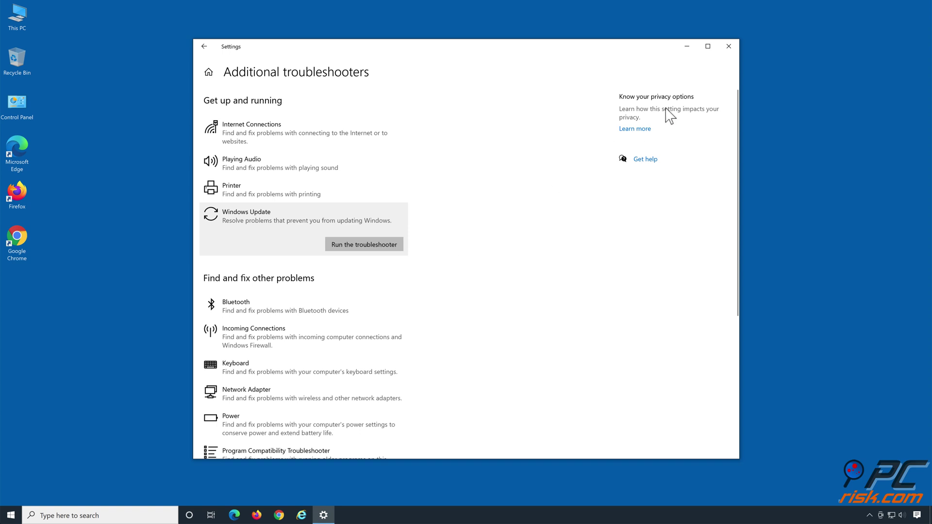
pyautogui.click(729, 47)
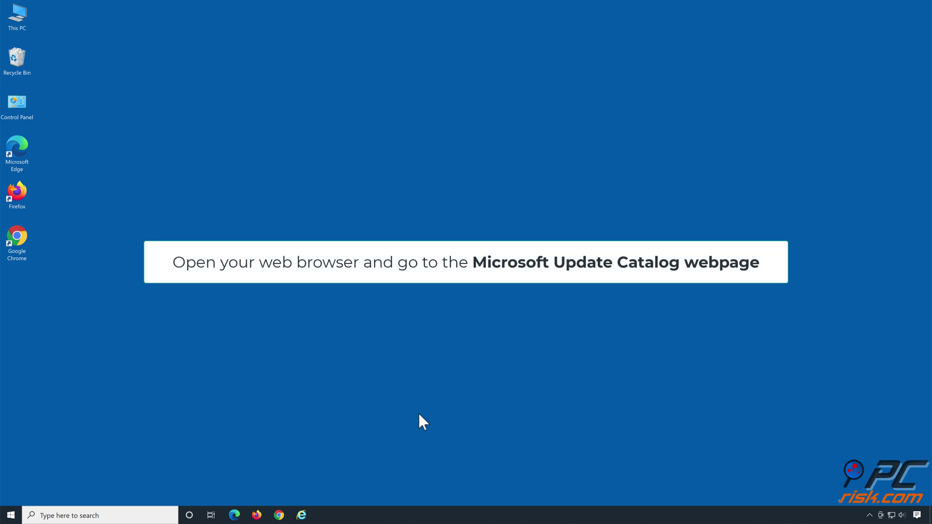
# Load catalog.update.microsoft.com in Edge and enter kb5004237 as the search term.
pyautogui.click(236, 516)
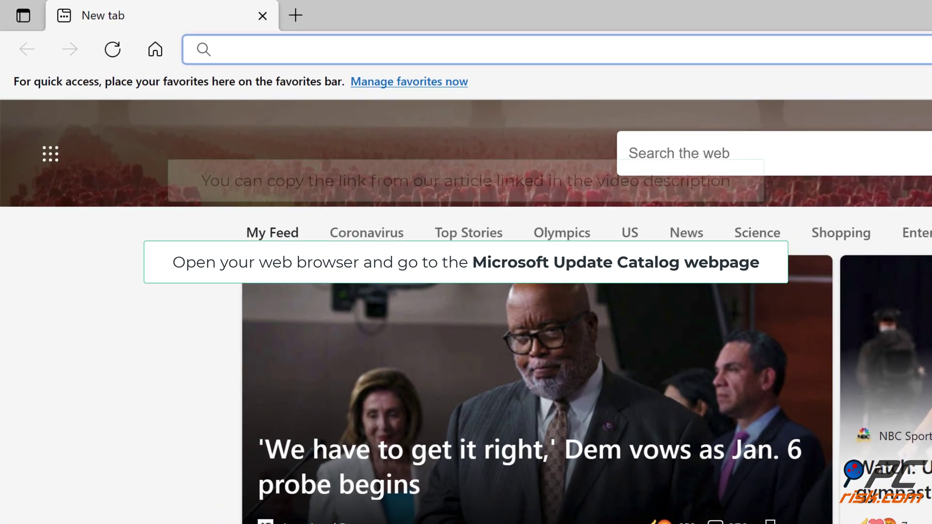
pyautogui.write('https://www.catalog.update.microsoft.com/Home.aspx')
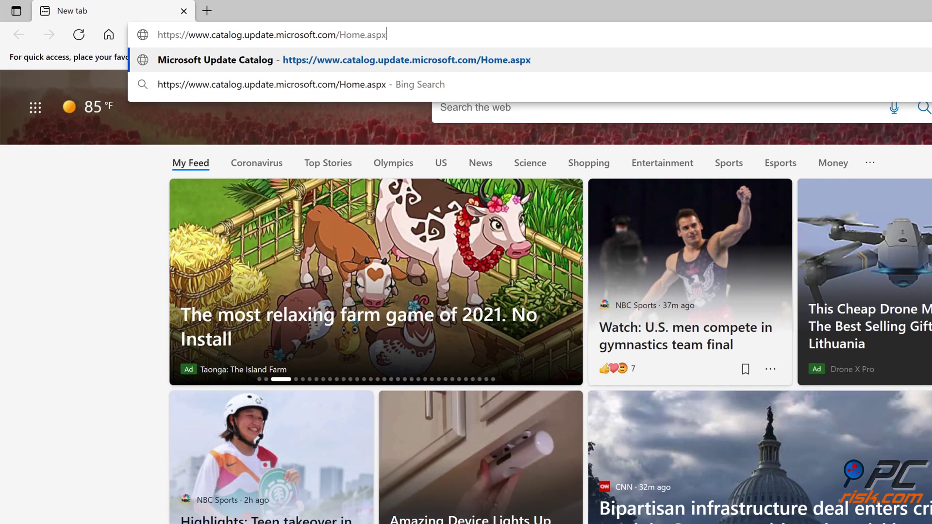
pyautogui.press('Return')
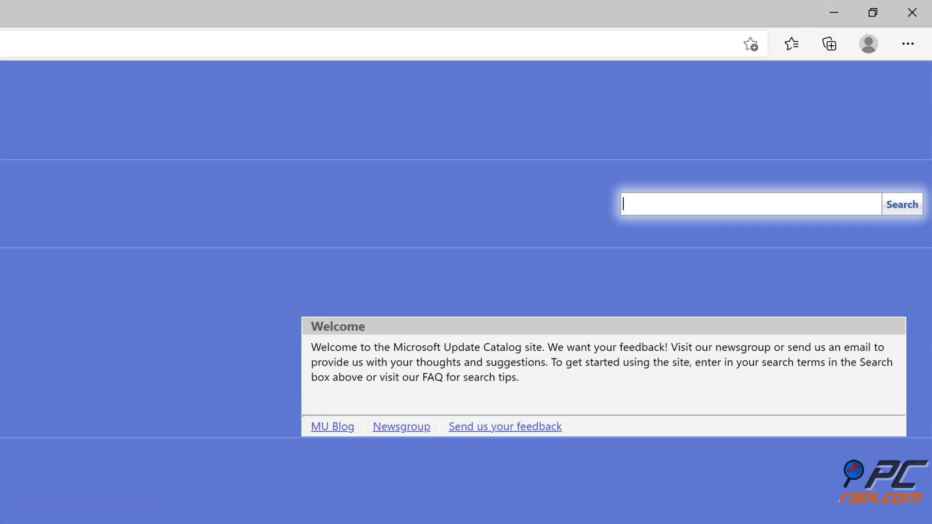
pyautogui.write('kb')
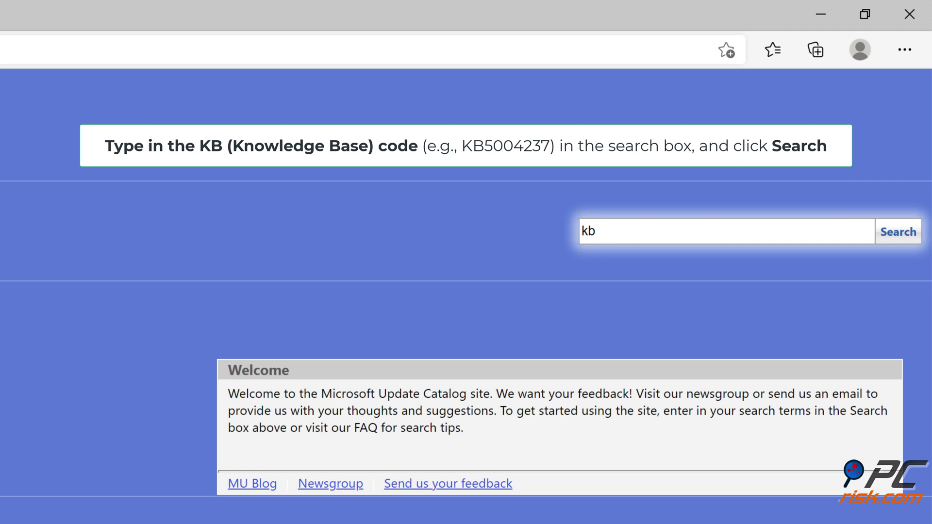
pyautogui.write('5004237')
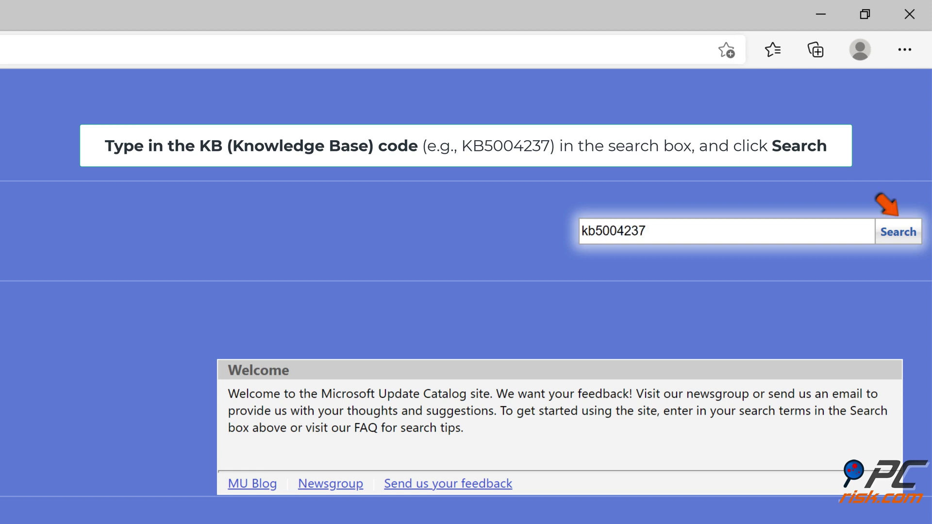
# Search for KB5004237 and download the 2021-07 cumulative update .msu for Windows 10 20H2 x64.
pyautogui.click(896, 236)
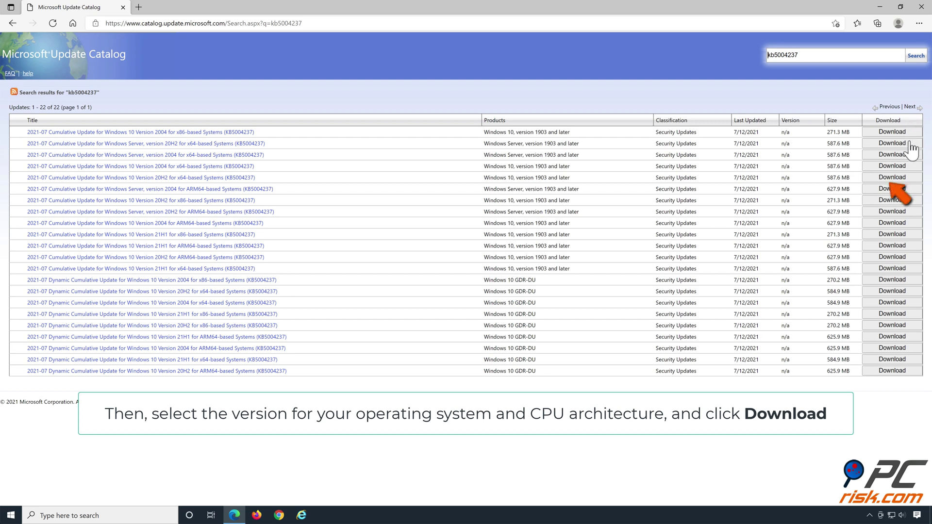
pyautogui.click(891, 178)
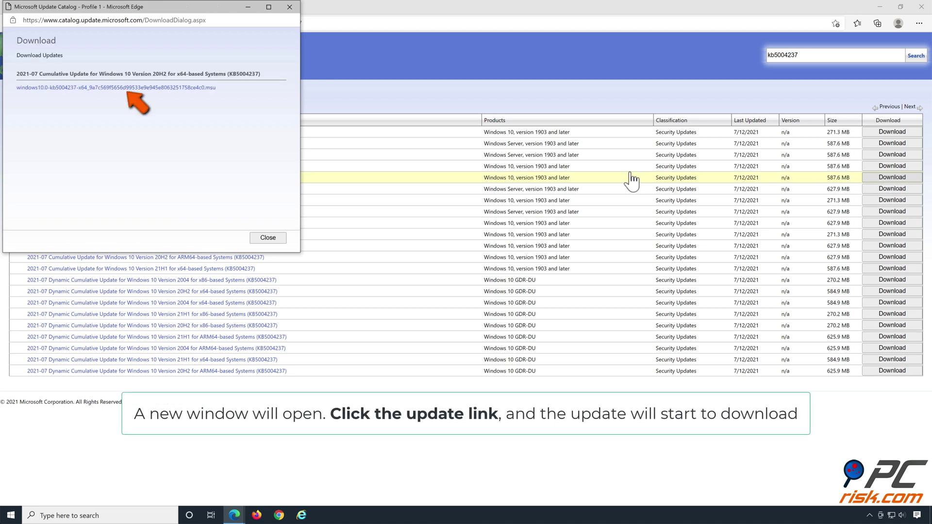
pyautogui.click(128, 88)
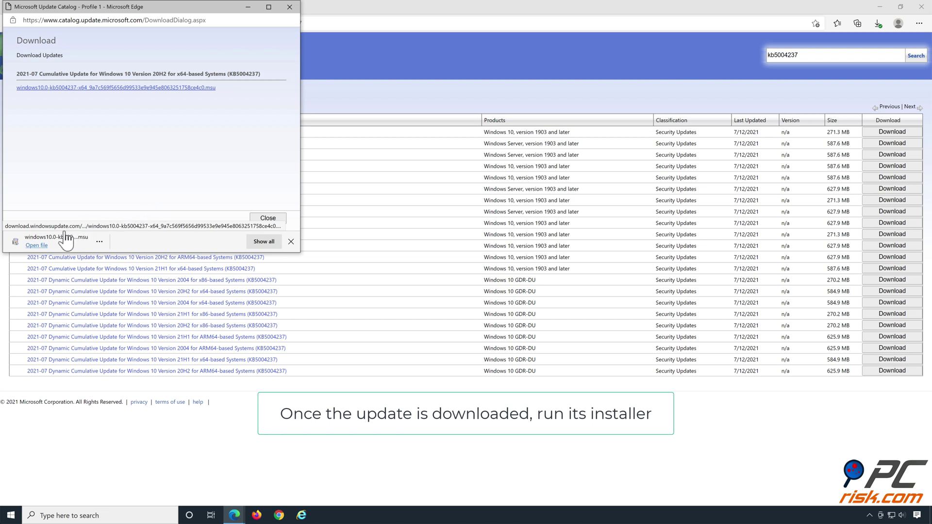
# Launch the KB5004237 .msu, close Edge, confirm the installation, and restart the PC.
pyautogui.click(38, 246)
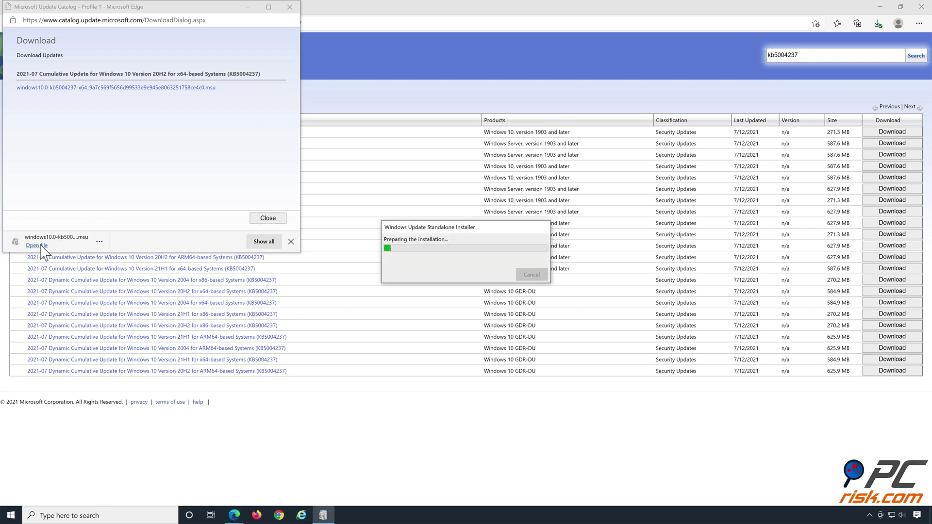
pyautogui.click(290, 7)
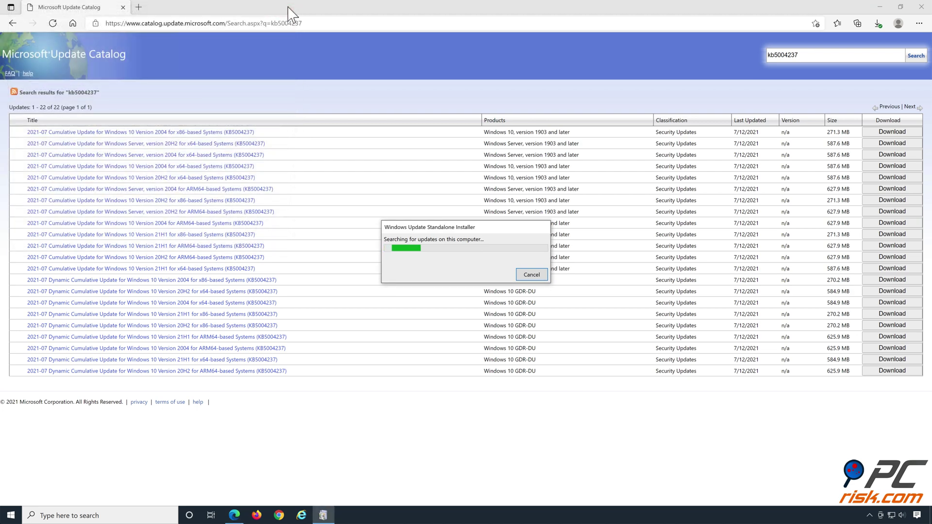
pyautogui.click(921, 6)
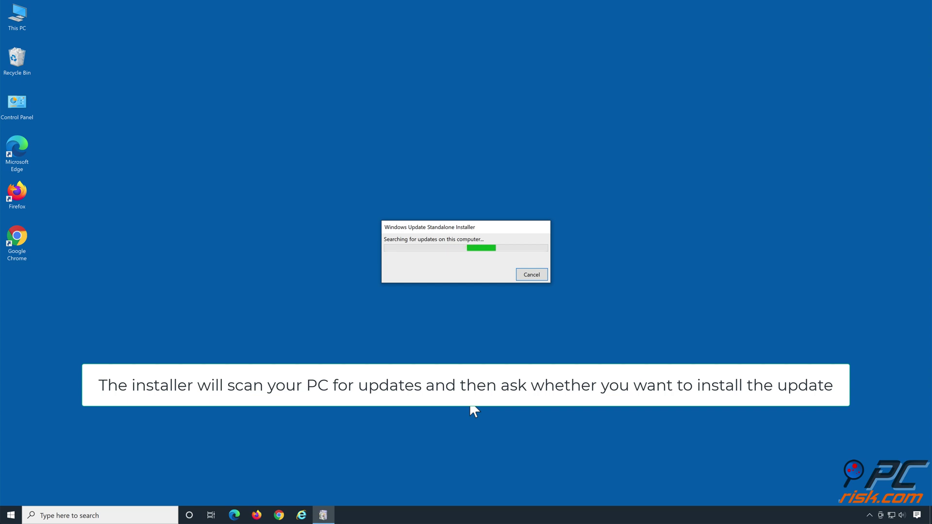
pyautogui.click(473, 410)
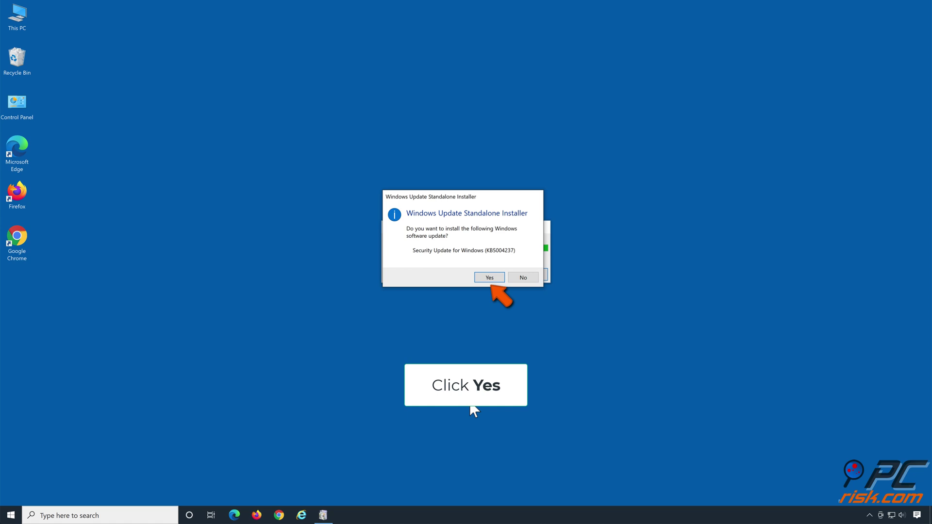
pyautogui.click(489, 277)
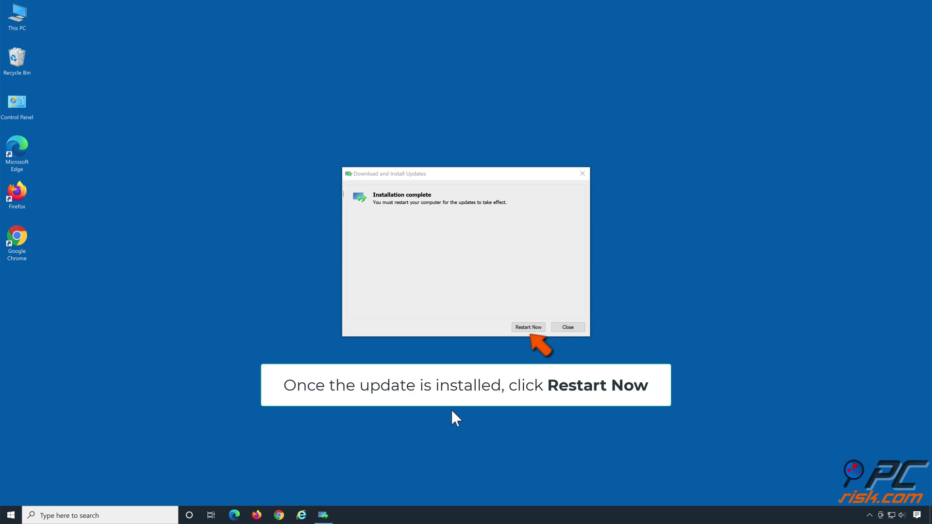
pyautogui.click(528, 329)
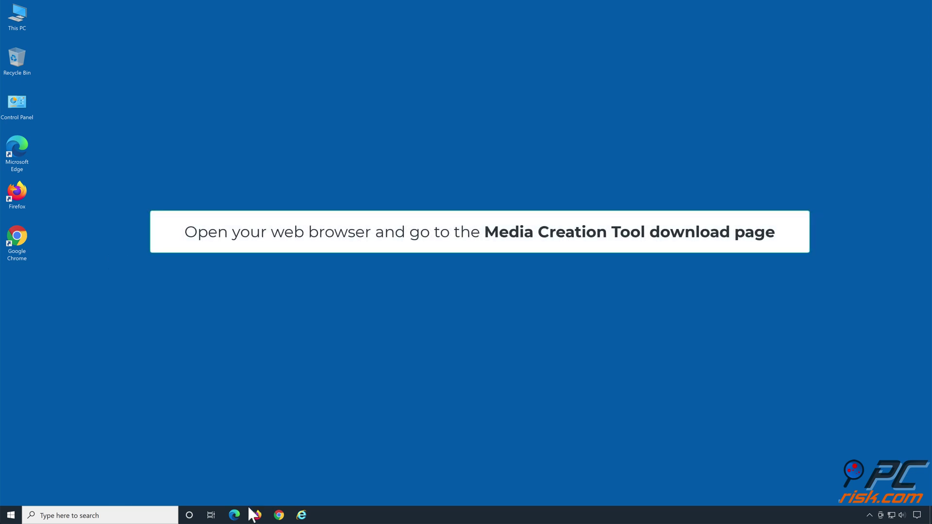
# Download MediaCreationTool21H1.exe from microsoft.com/software-download/windows10 and launch it.
pyautogui.click(236, 516)
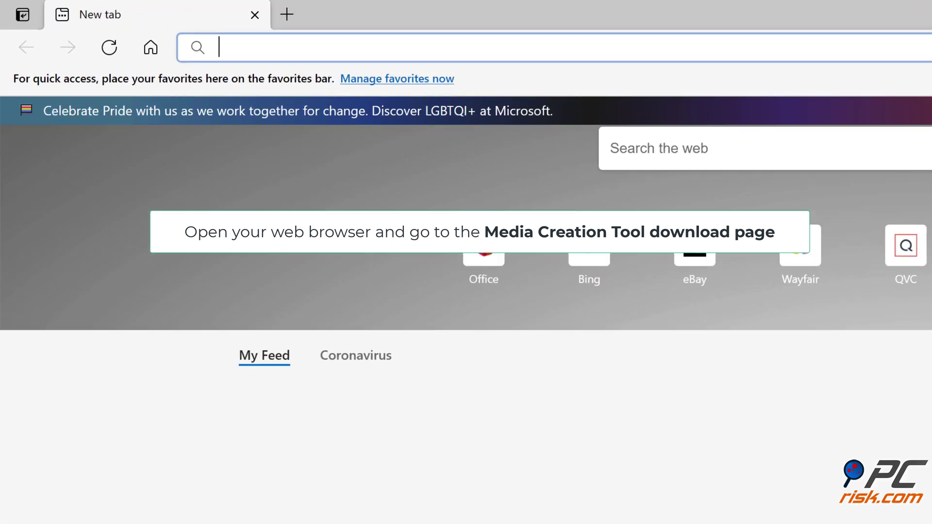
pyautogui.write('https://www.microsoft.com/en-us/software-download/windows10')
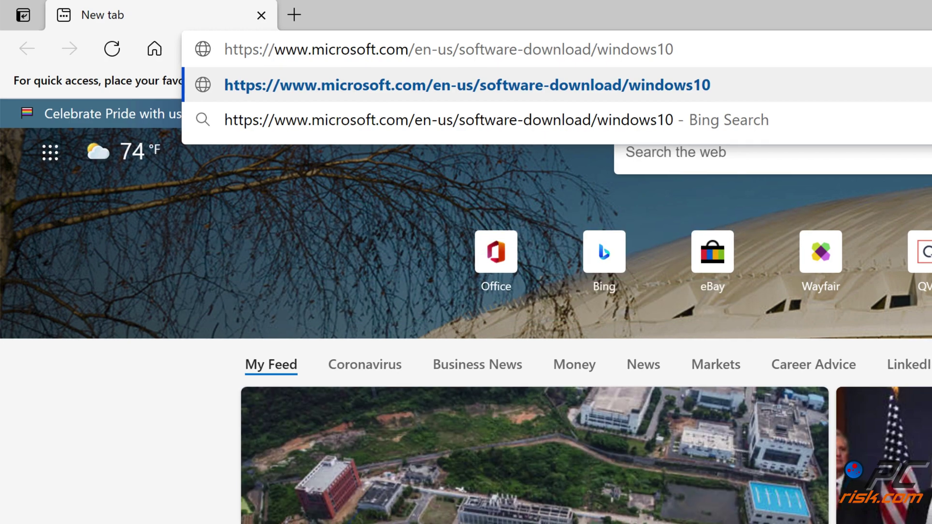
pyautogui.press('Return')
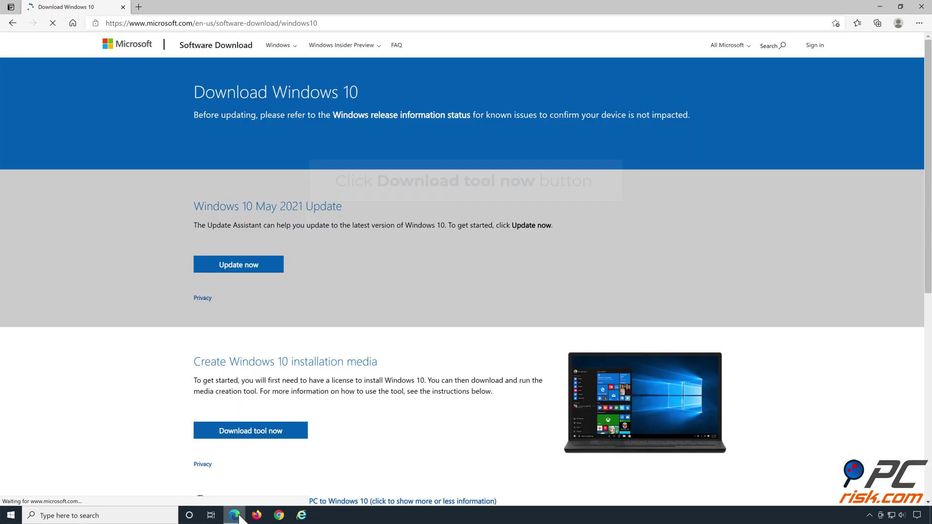
pyautogui.scroll(-3, 247, 495)
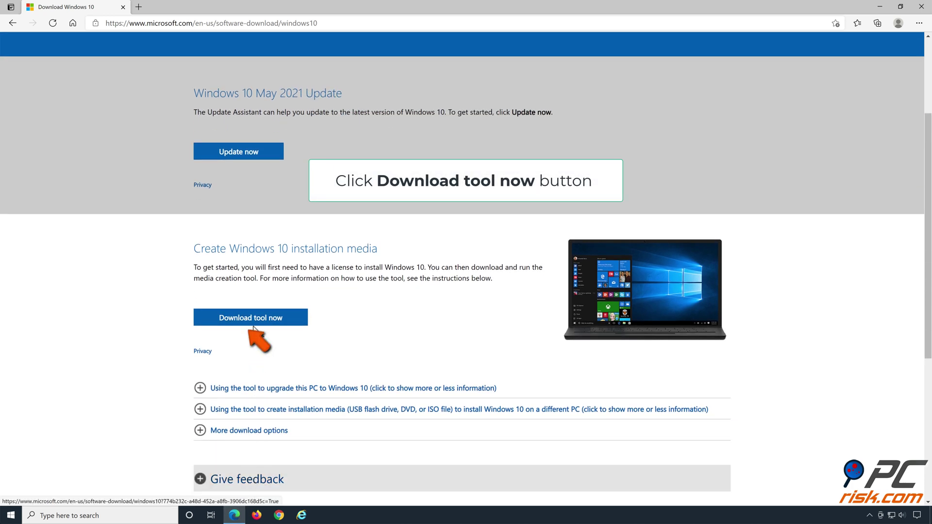
pyautogui.click(253, 323)
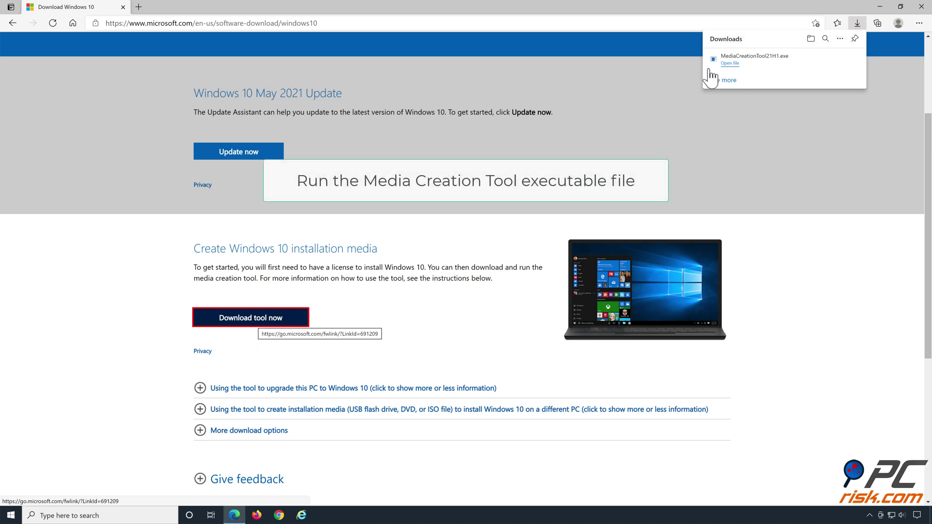
pyautogui.click(728, 64)
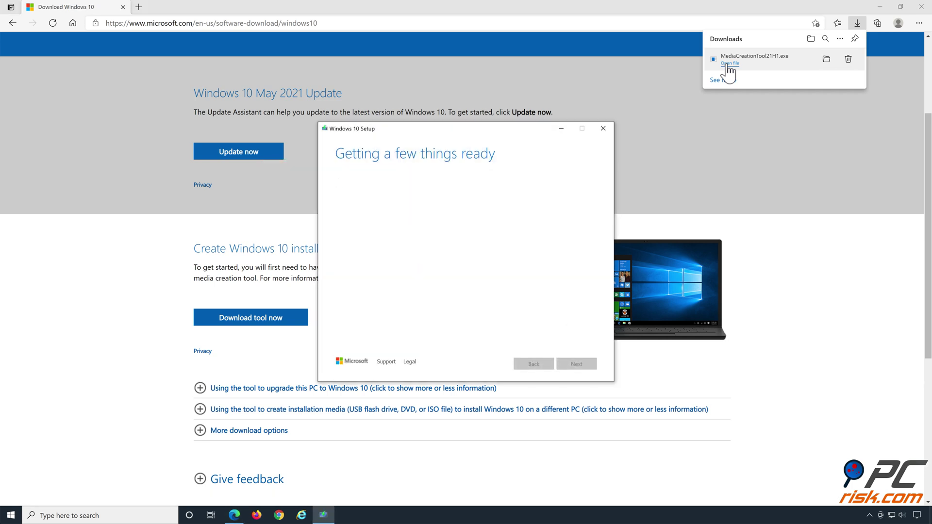
# Close Edge, accept both license agreements, and choose Upgrade this PC now.
pyautogui.click(921, 7)
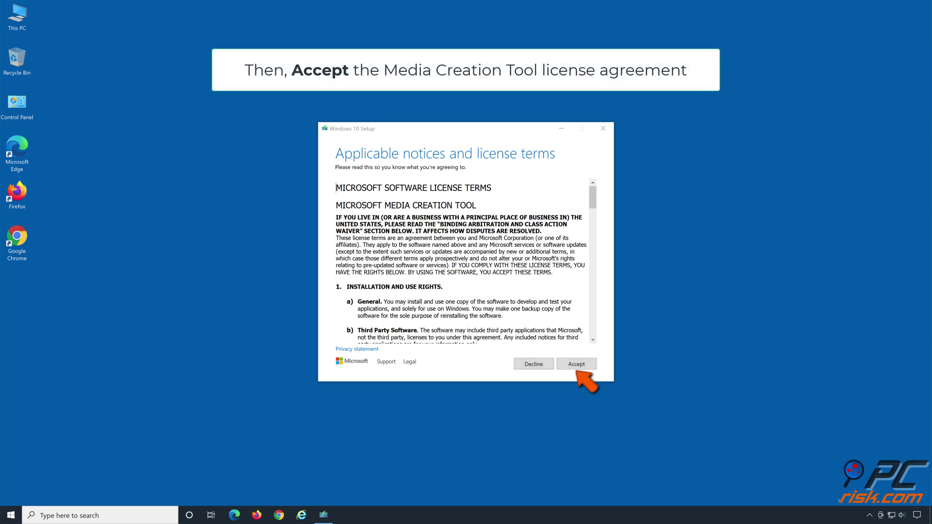
pyautogui.click(576, 368)
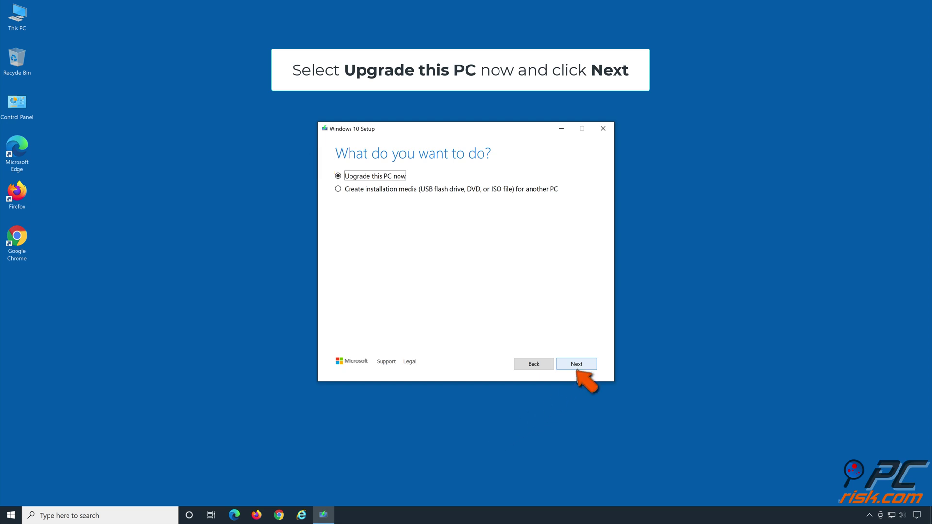
pyautogui.click(577, 365)
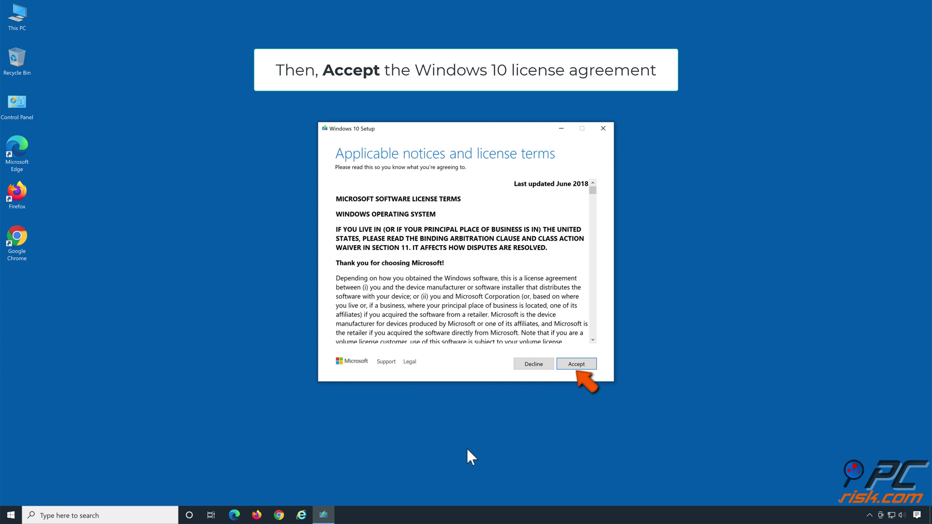
pyautogui.click(575, 367)
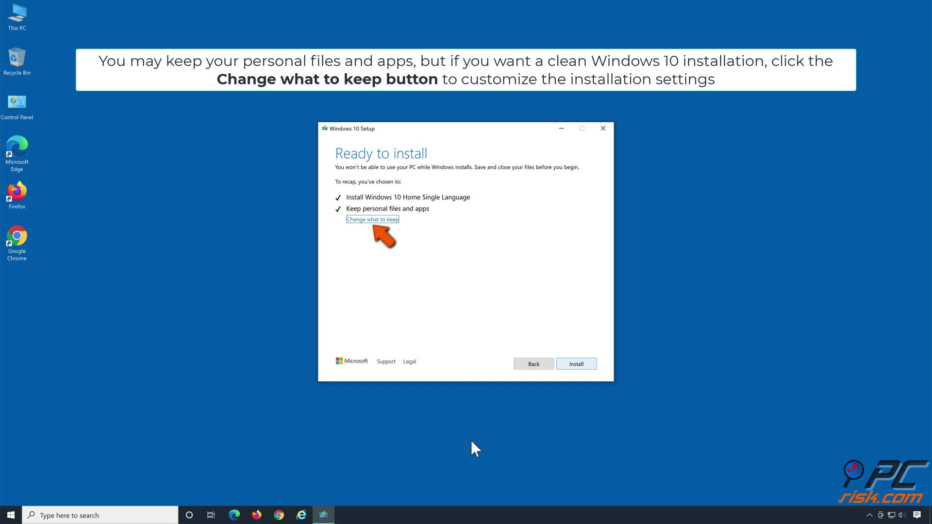
# Keep personal files and apps, then start installing the Windows 10 upgrade.
pyautogui.click(374, 221)
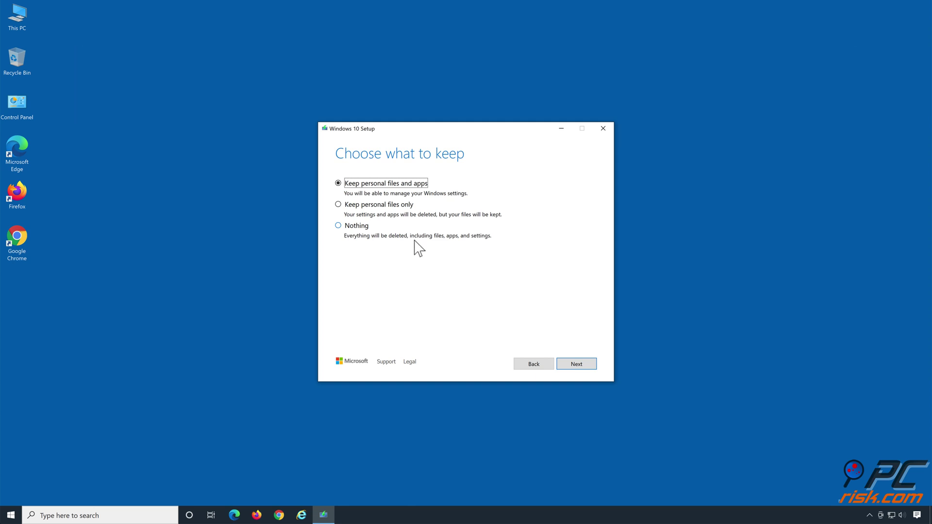
pyautogui.click(578, 368)
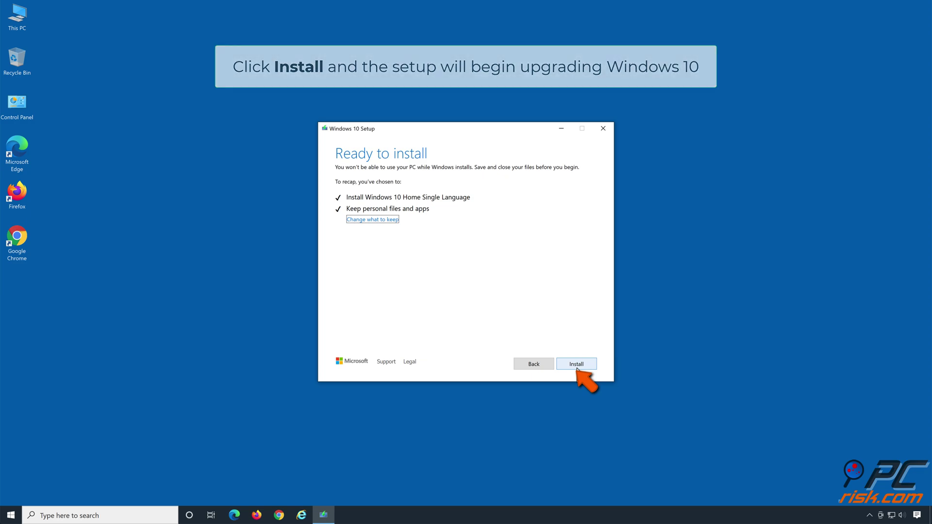
pyautogui.click(577, 365)
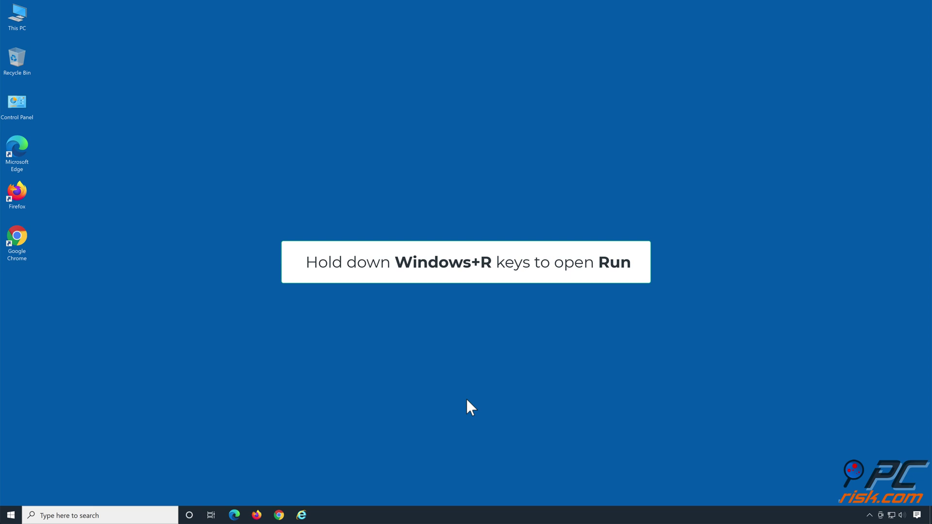
# In an elevated Command Prompt, run DISM /Online /Cleanup-Image /ScanHealth, then /RestoreHealth.
pyautogui.press('super+r')
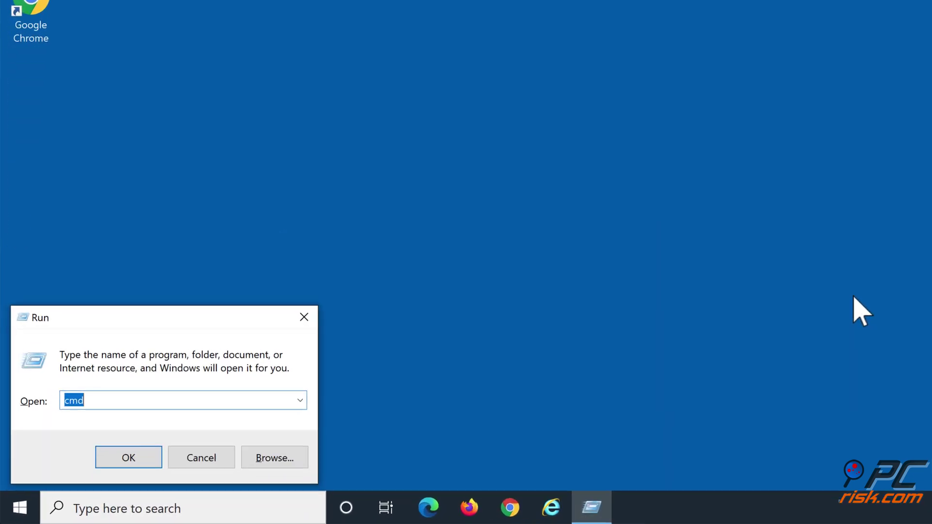
pyautogui.write('cmd')
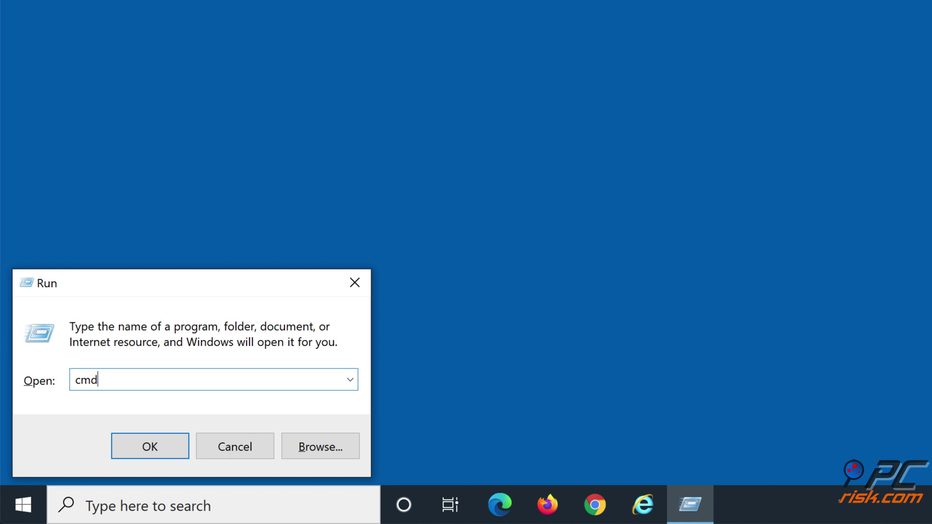
pyautogui.hotkey('ctrl', 'shift', 'Return')
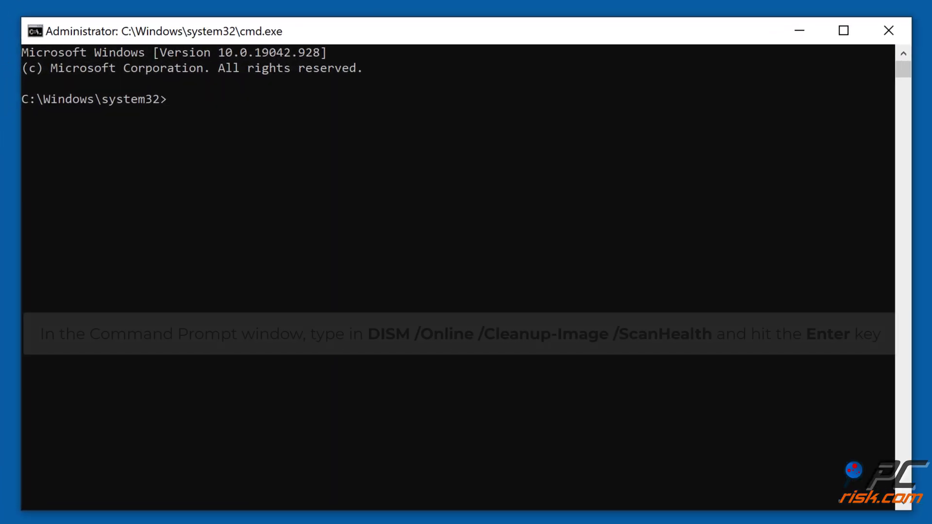
pyautogui.write('dism')
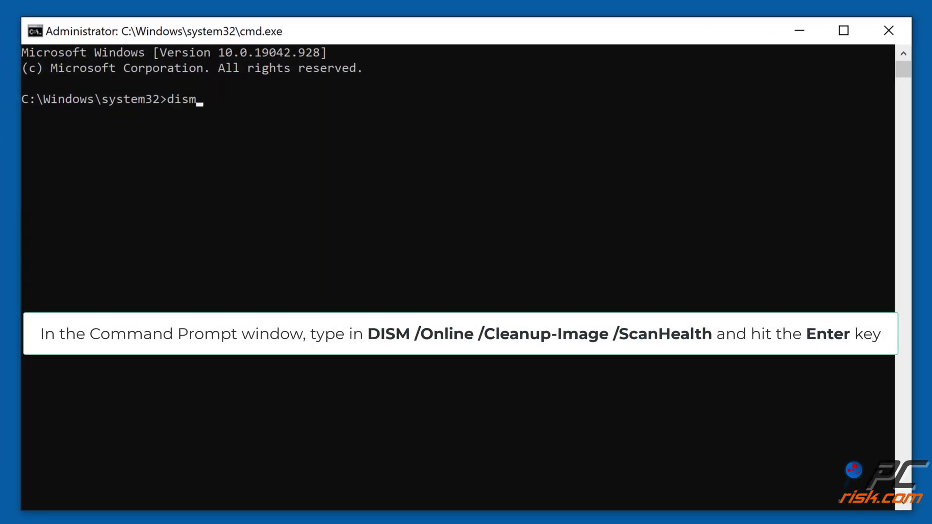
pyautogui.write(' /online /cleanup-image')
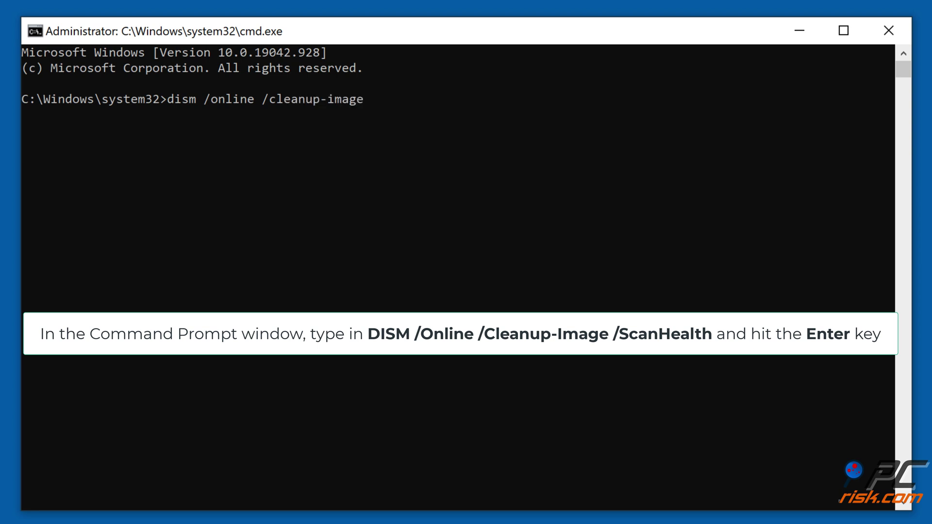
pyautogui.write(' /scanhealth')
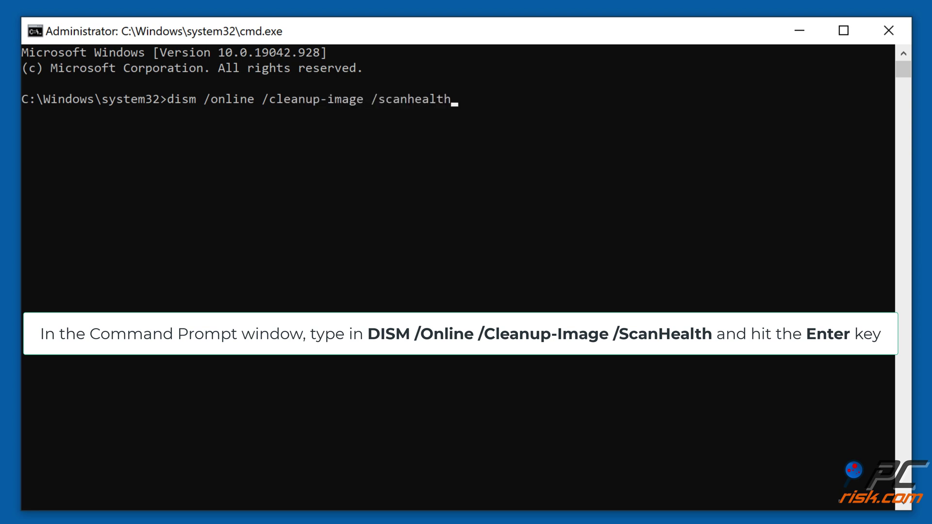
pyautogui.press('Return')
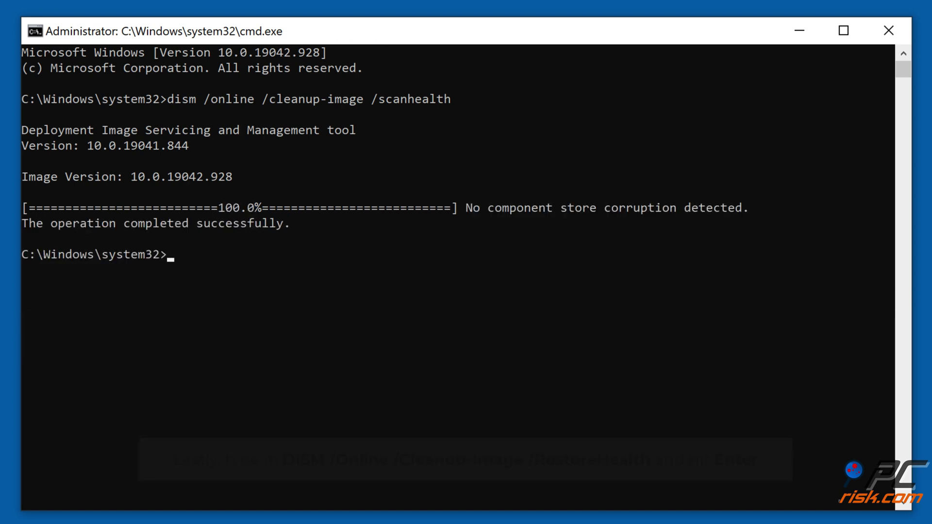
pyautogui.write('dism /online')
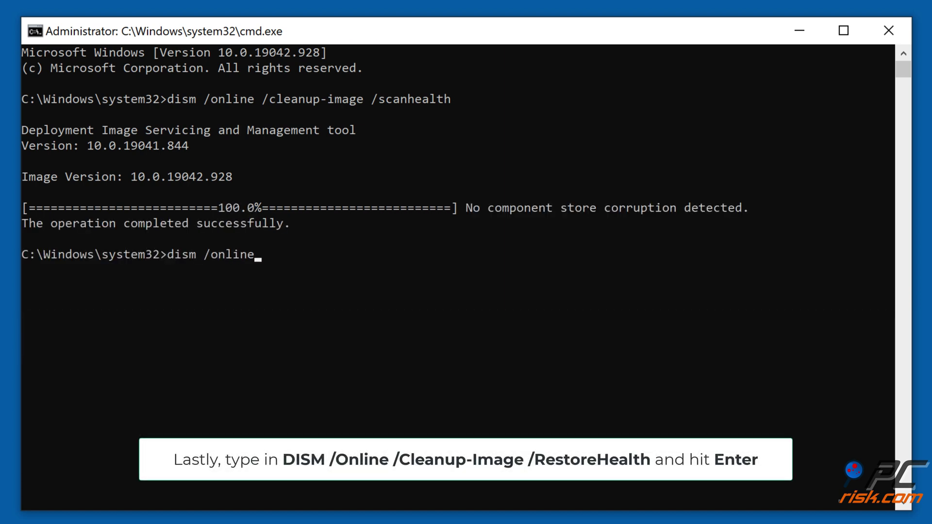
pyautogui.write(' /cleanup-image /restore')
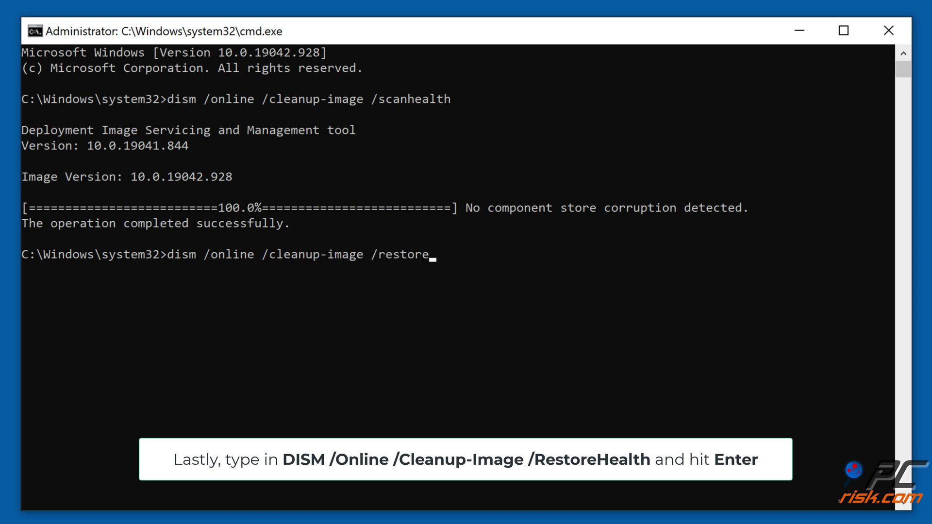
pyautogui.write('health')
pyautogui.press('Return')
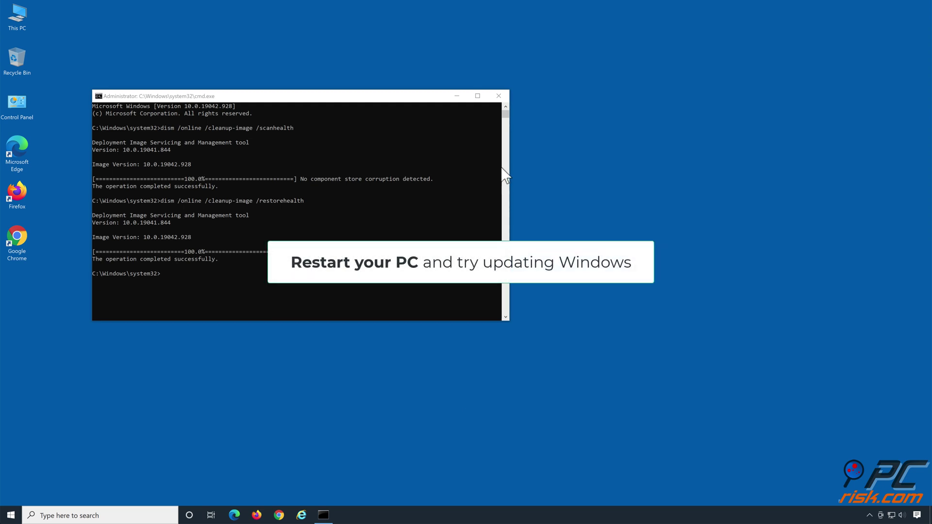
# Close the old prompt, run sfc /scannow in a new elevated Command Prompt, then close it.
pyautogui.click(499, 96)
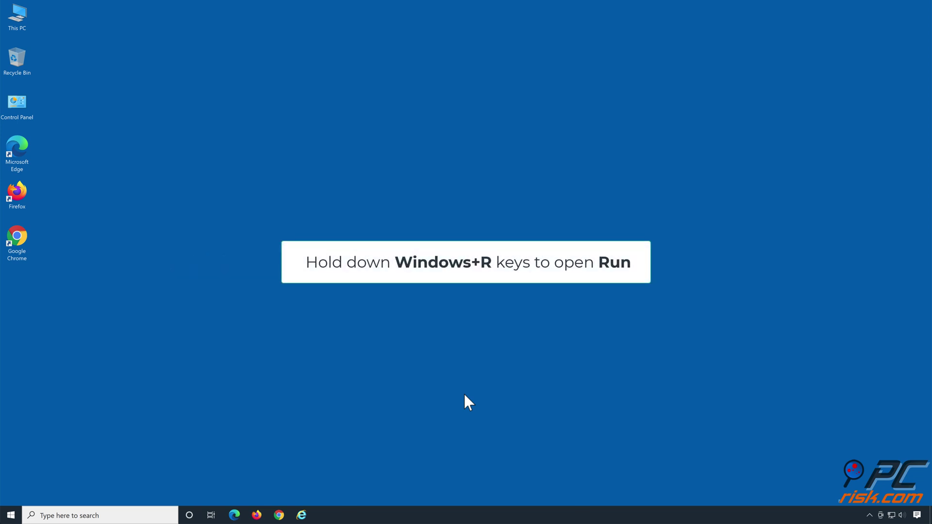
pyautogui.press('super+r')
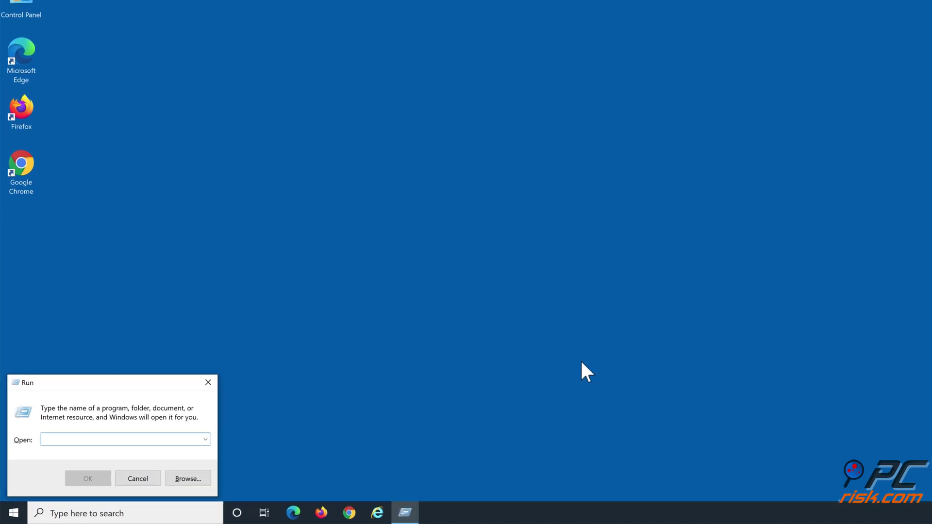
pyautogui.write('cm')
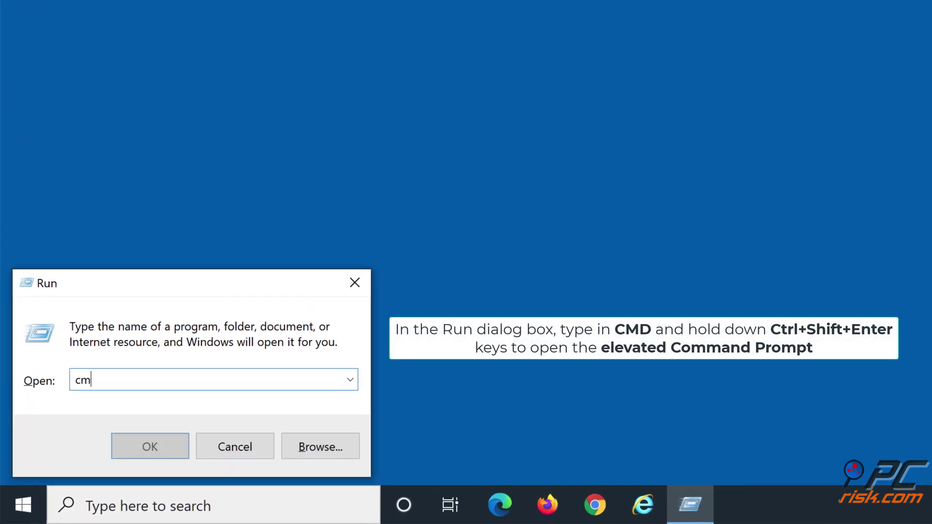
pyautogui.write('d')
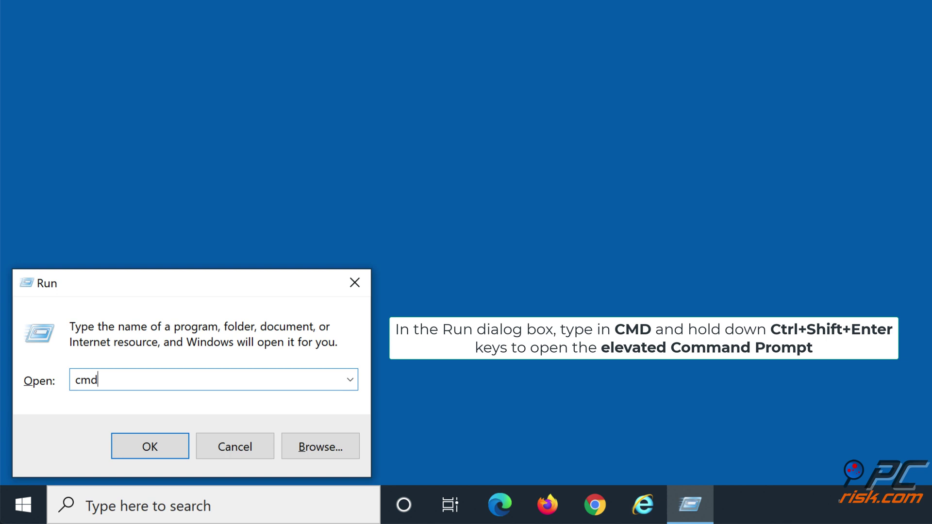
pyautogui.hotkey('ctrl', 'shift', 'Return')
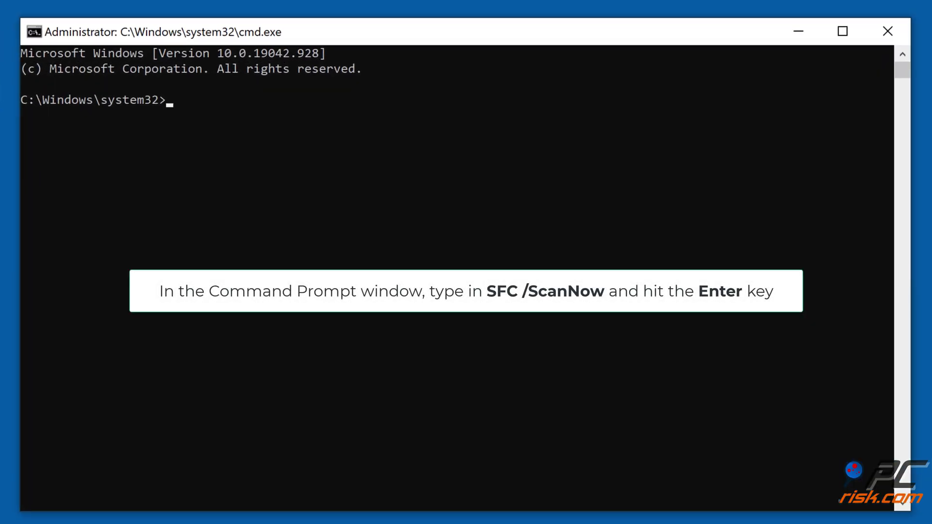
pyautogui.write('sfc /scannow')
pyautogui.press('Return')
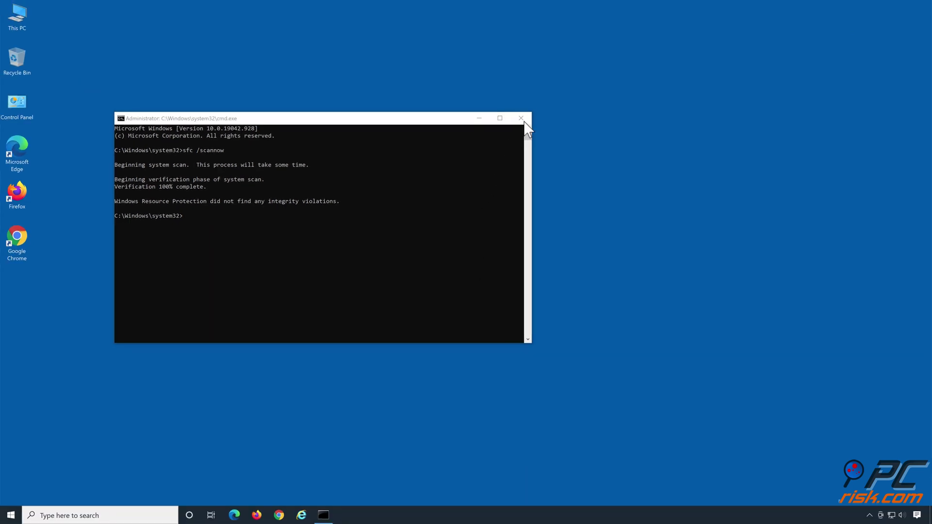
pyautogui.hotkey('alt', 'F4')
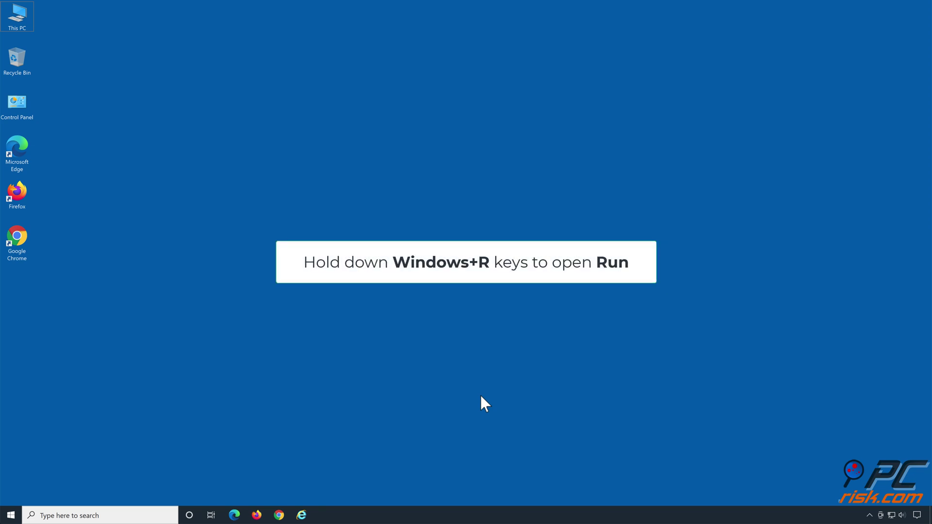
# Launch Command Prompt as administrator from the Run dialog.
pyautogui.press('super+r')
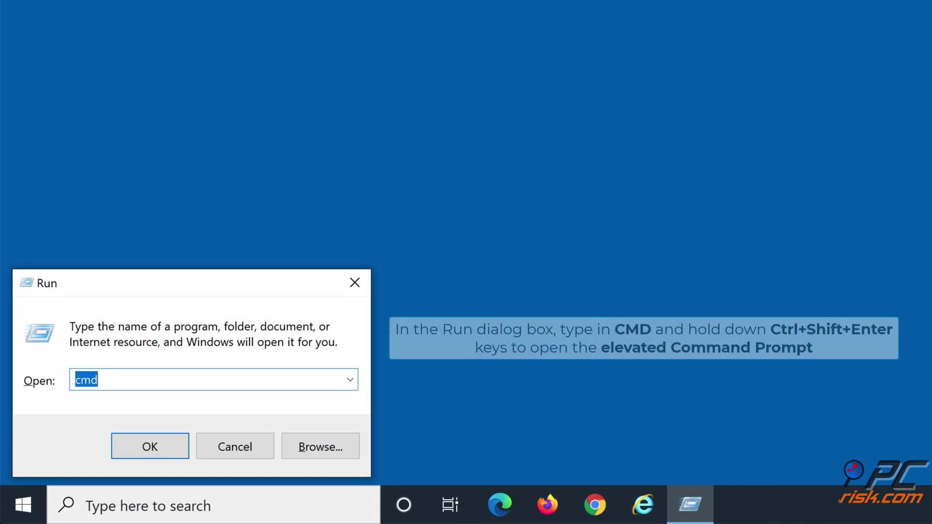
pyautogui.write('cmd')
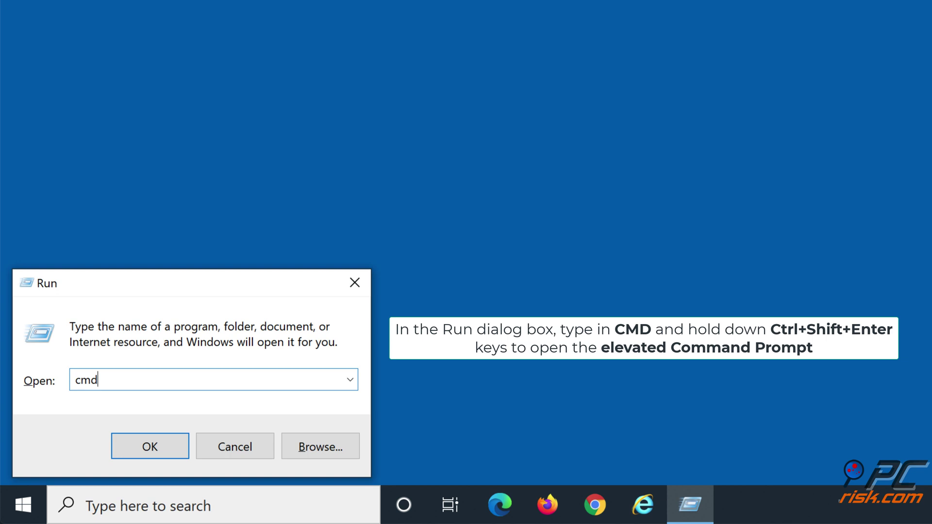
pyautogui.hotkey('ctrl', 'shift', 'Return')
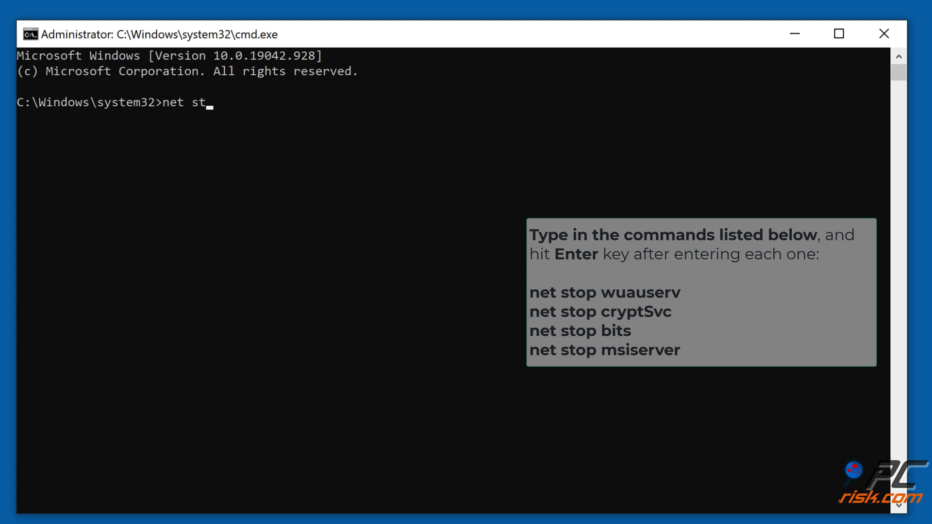
# Stop the wuauserv, cryptSvc, bits and msiserver services with net stop.
pyautogui.write('op wuauserv')
pyautogui.press('Return')
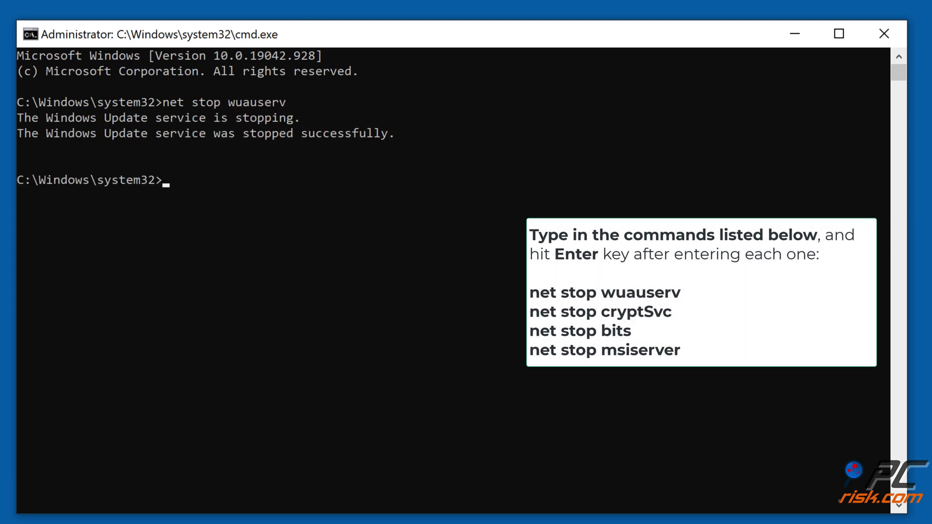
pyautogui.write('net stop cryptsvc')
pyautogui.press('Return')
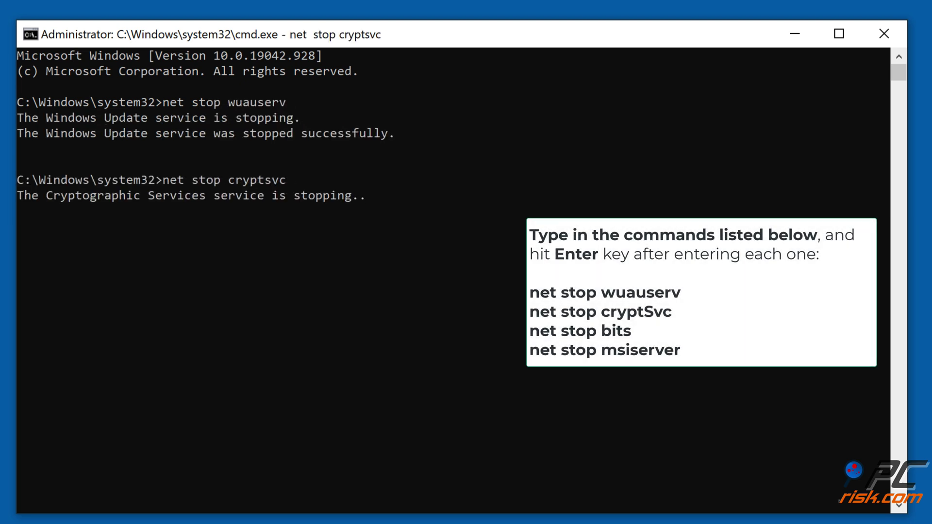
pyautogui.write('net stop bits')
pyautogui.press('Return')
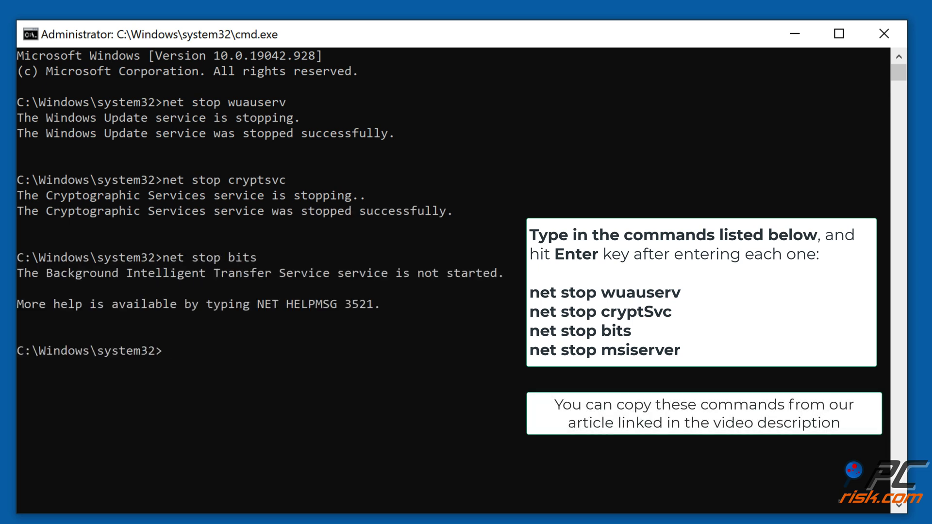
pyautogui.write('net stop msiserver')
pyautogui.press('Return')
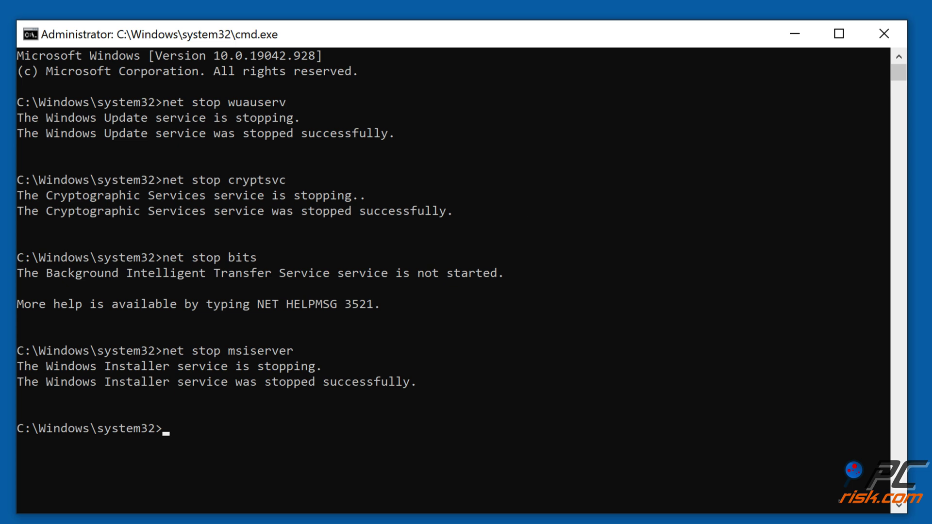
# Rename SoftwareDistribution to softwaredistribution.old and enter the catroot2 to catroot2.old rename.
pyautogui.write('re')
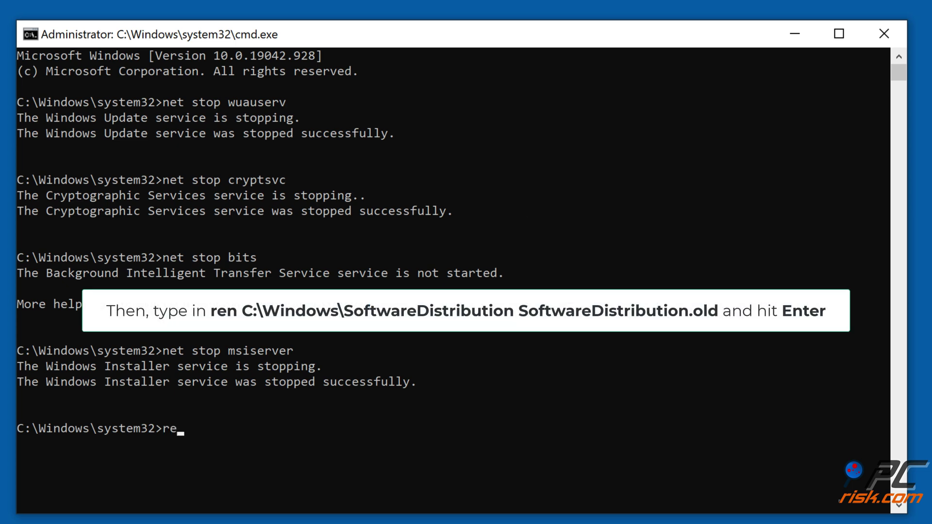
pyautogui.write('n c:\\windows\\soft')
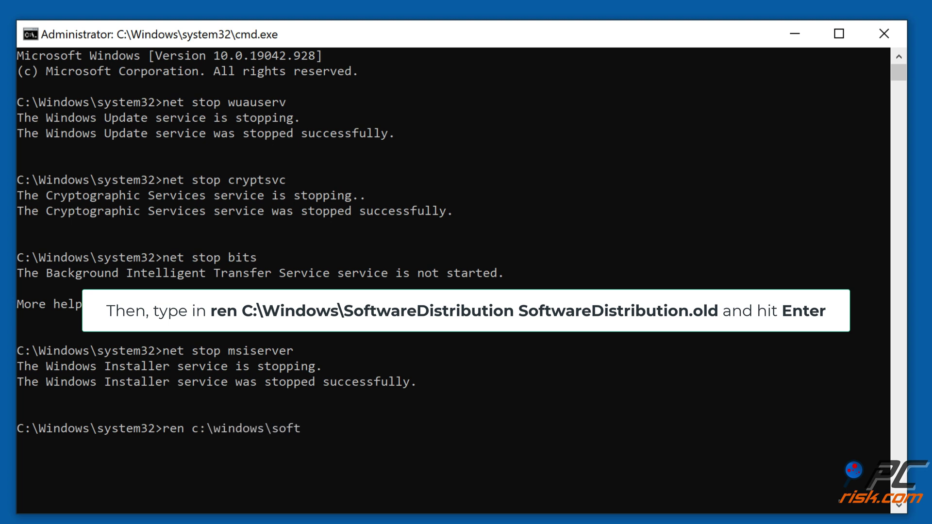
pyautogui.write('waredistribution softwaredistribution.old')
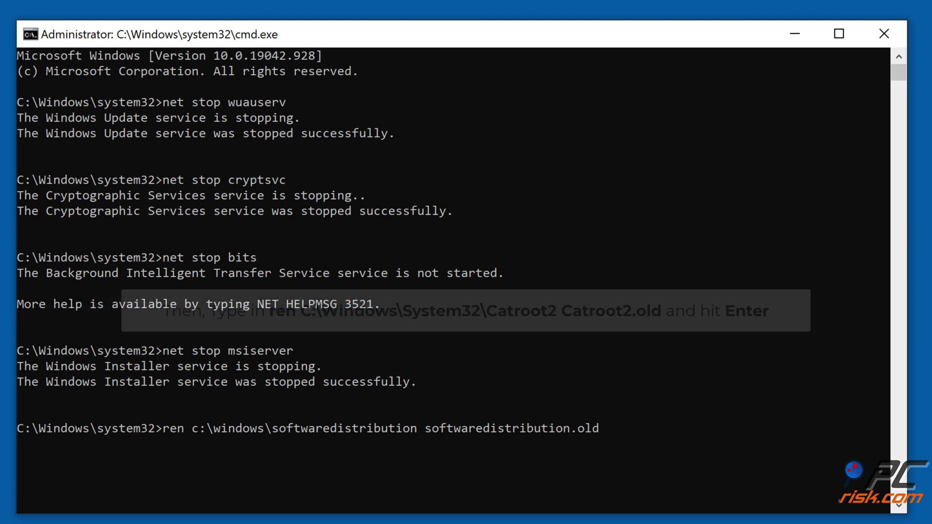
pyautogui.press('Return')
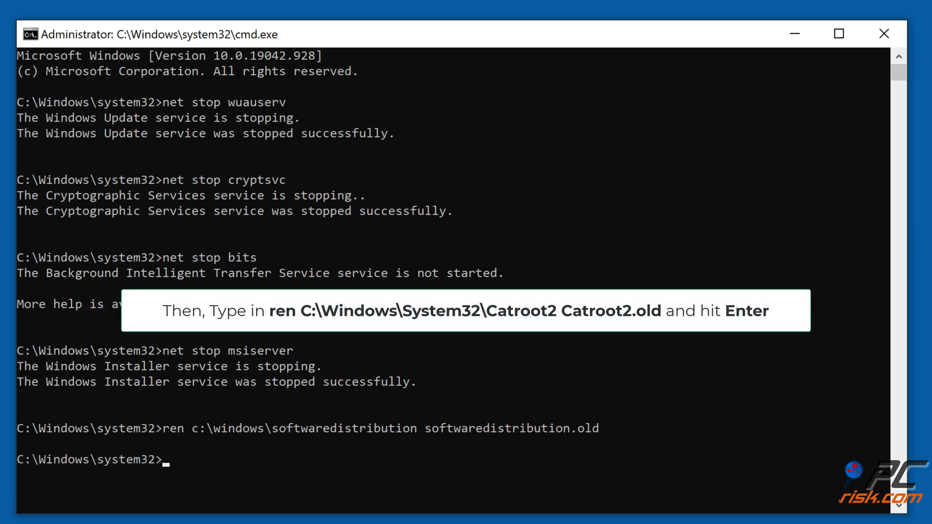
pyautogui.write('ren c:\\windows\\system')
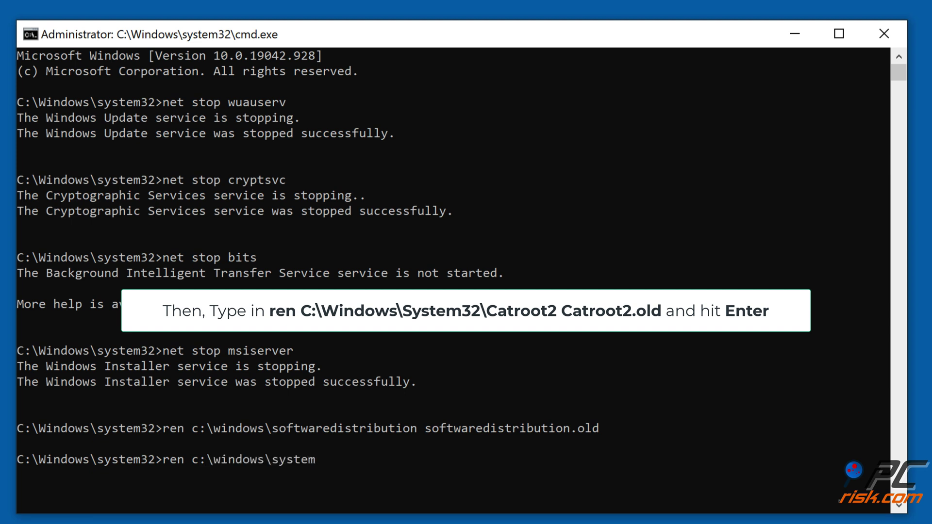
pyautogui.write('32\\catroot2 ca')
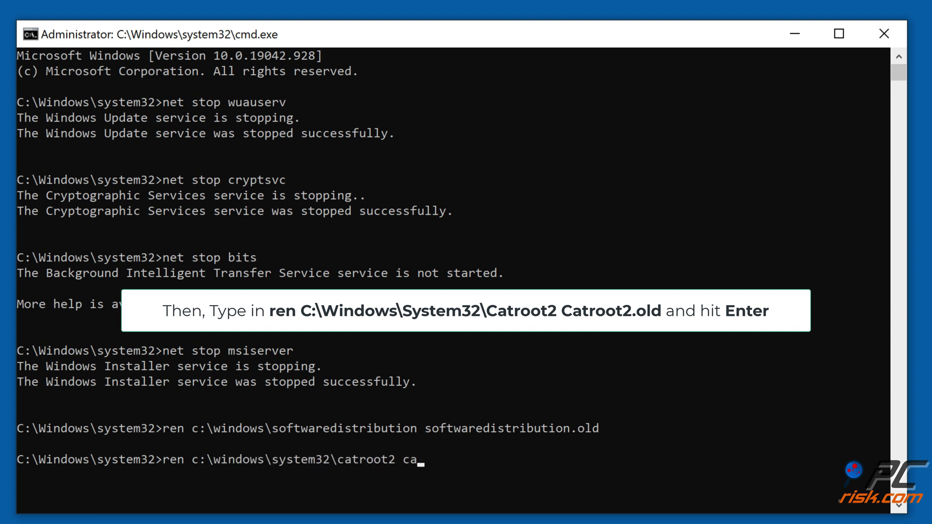
pyautogui.write('troot2.old')
# Rename catroot2 to catroot2.old, restart wuauserv, cryptSvc, bits and msiserver, then close Command Prompt.
pyautogui.press('Return')
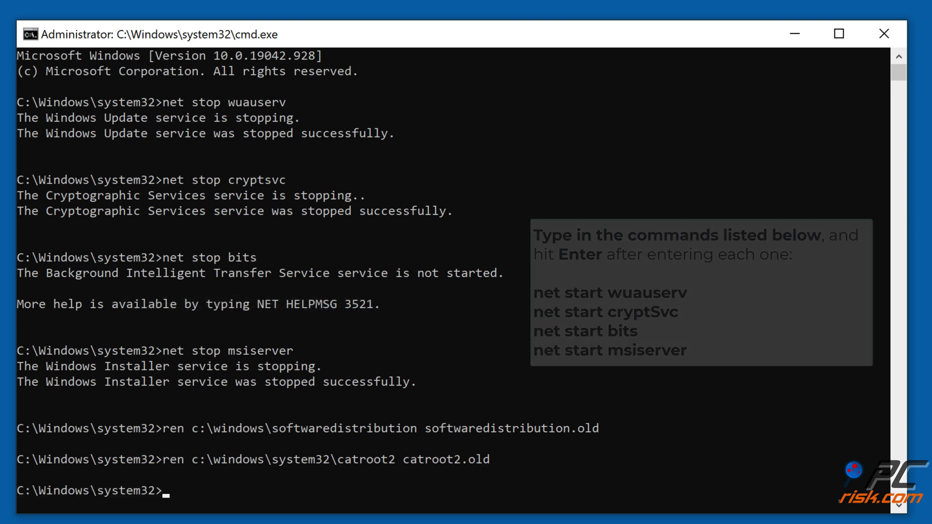
pyautogui.write('net start wu')
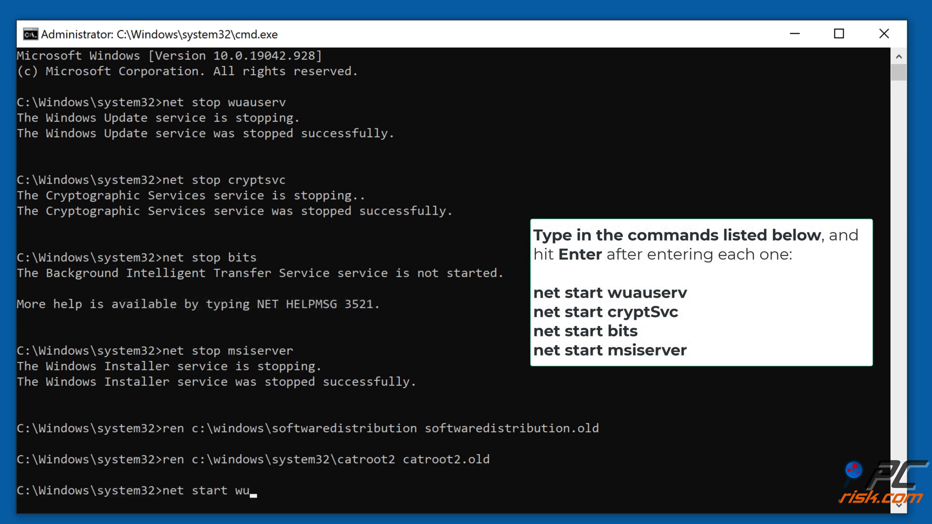
pyautogui.write('auserv')
pyautogui.press('Return')
pyautogui.write('net')
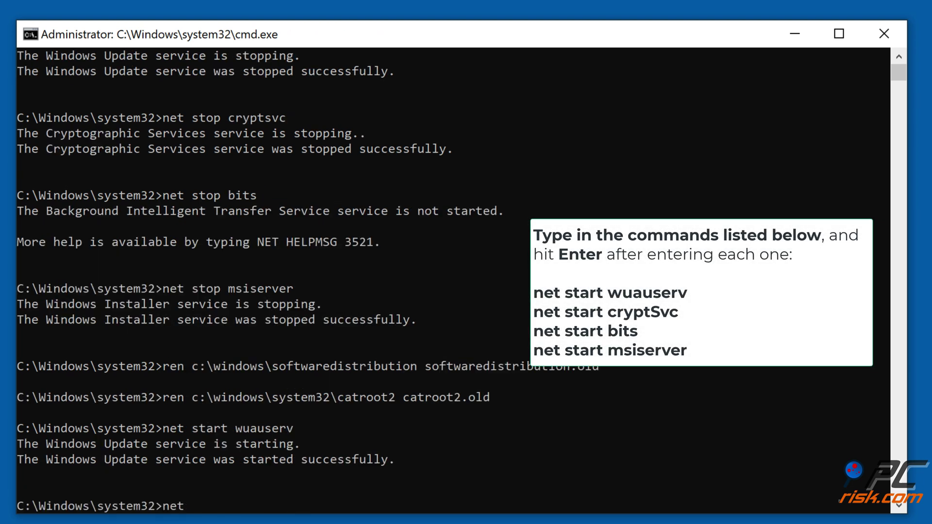
pyautogui.write(' start cryptsvc')
pyautogui.press('Return')
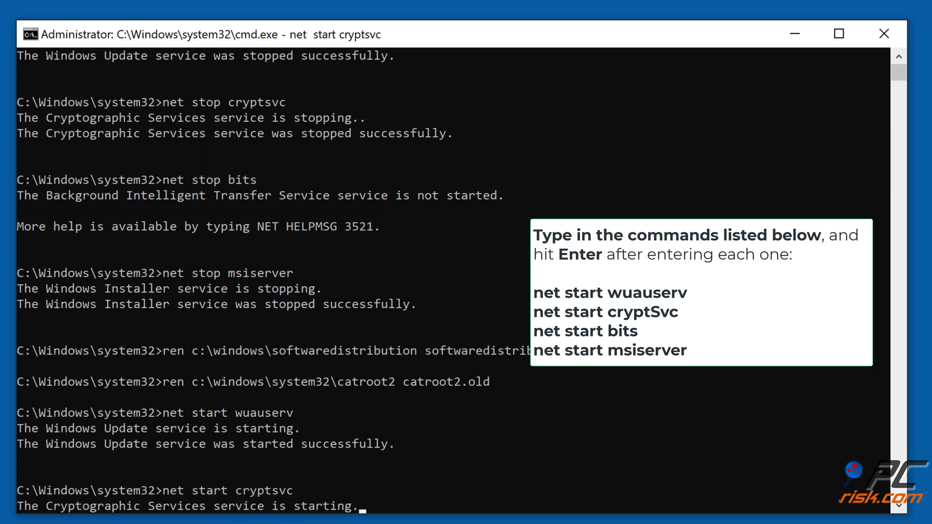
pyautogui.write('net start bits')
pyautogui.press('Return')
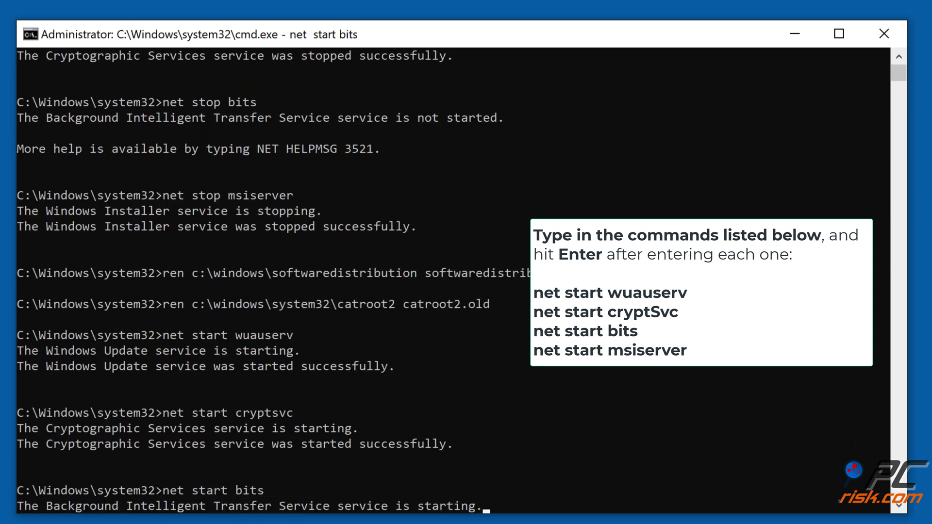
pyautogui.write('net start msiserver')
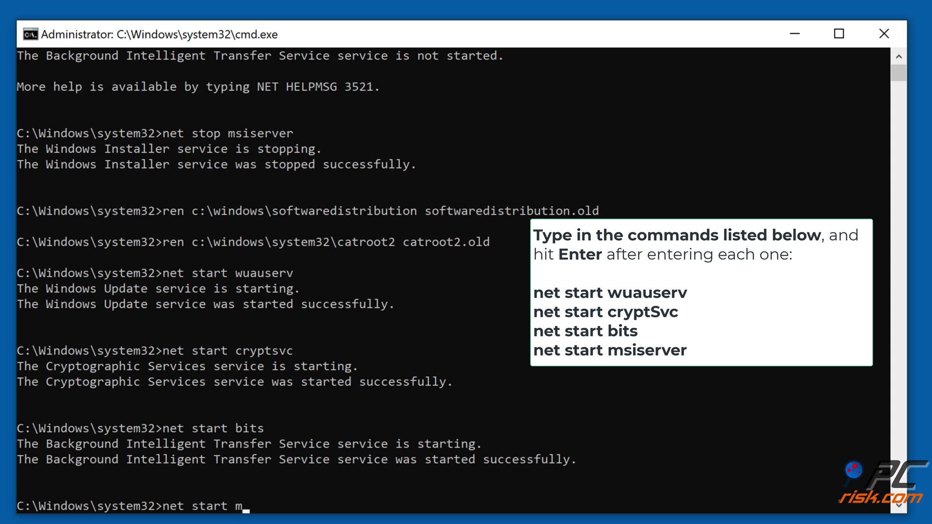
pyautogui.press('Return')
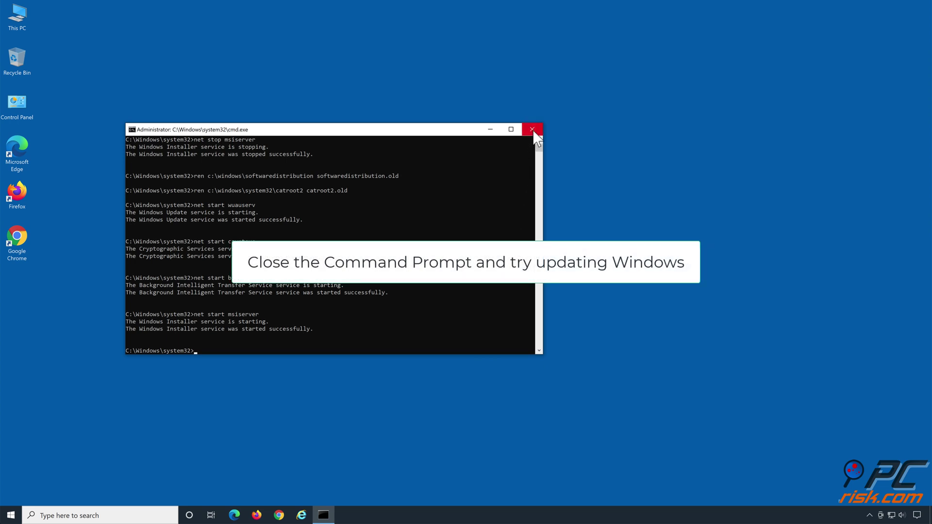
pyautogui.click(532, 130)
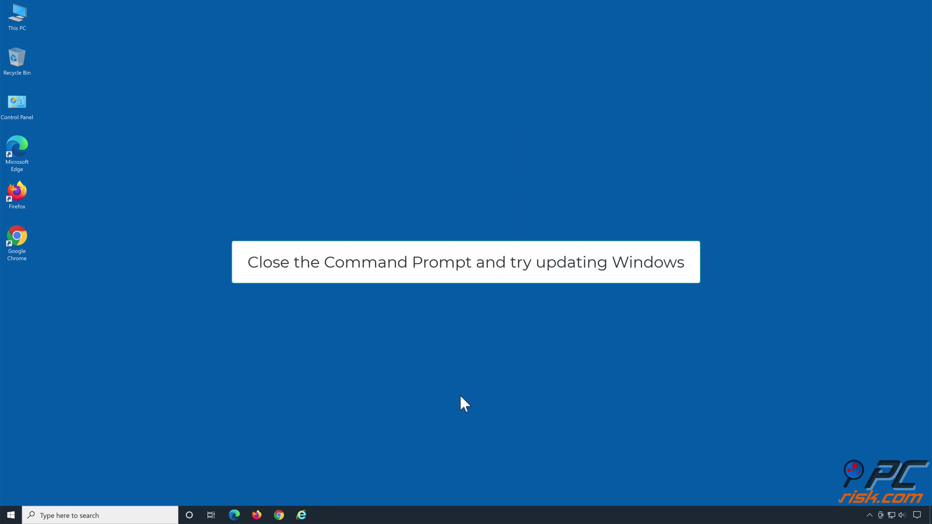